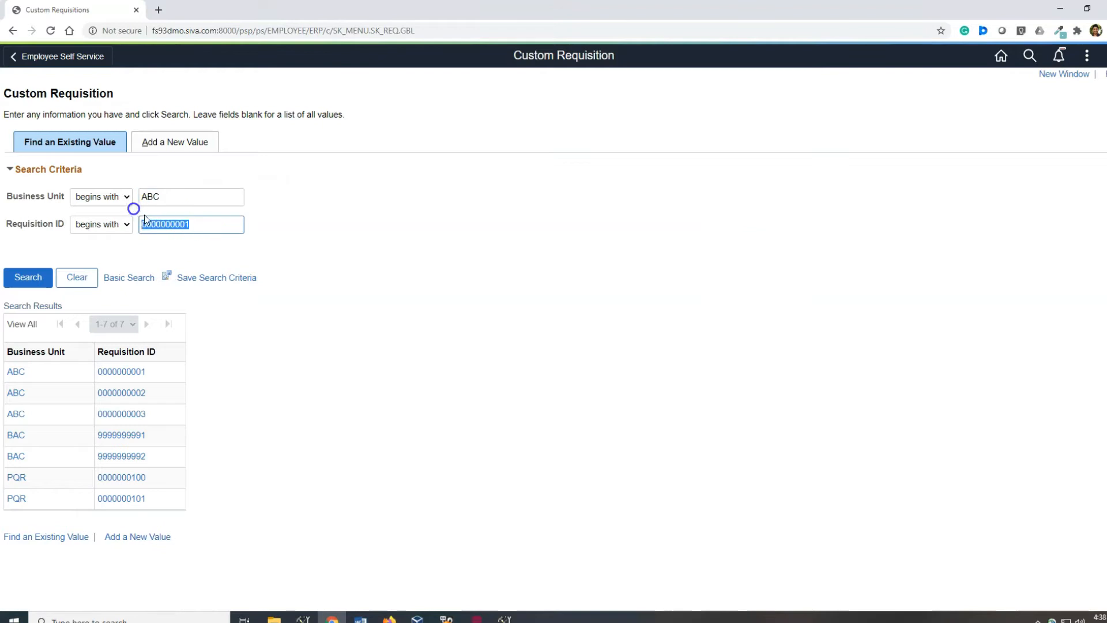
Clear the business unit and requisition ID search criteria and open an ABC requisition from the search results
key("BackSpace")
key("BackSpace")
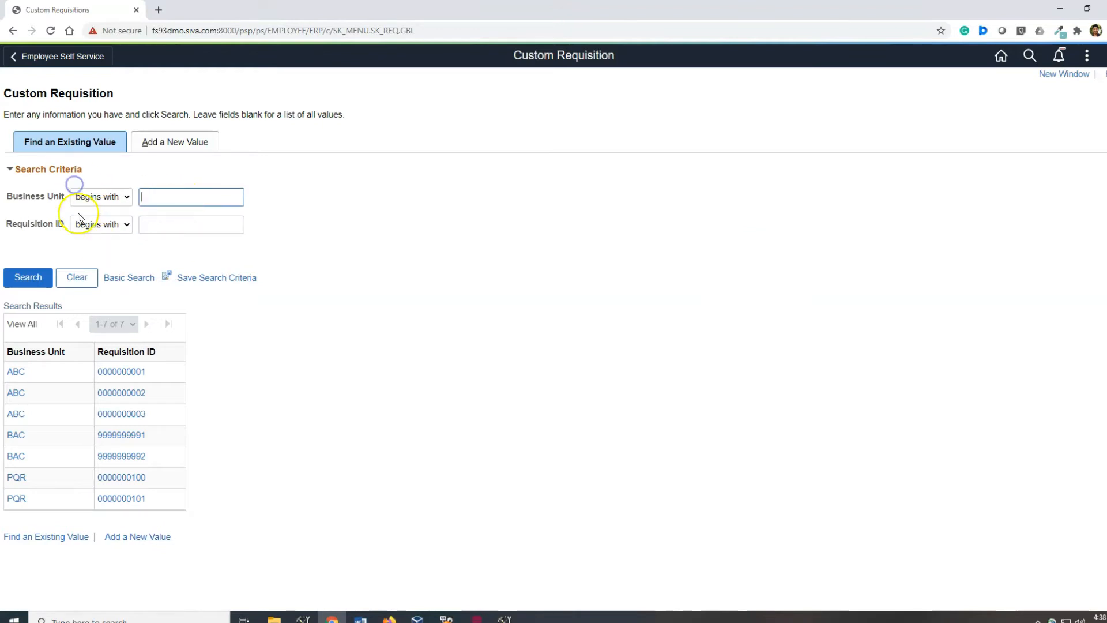
left_click(63, 225)
left_click(55, 195)
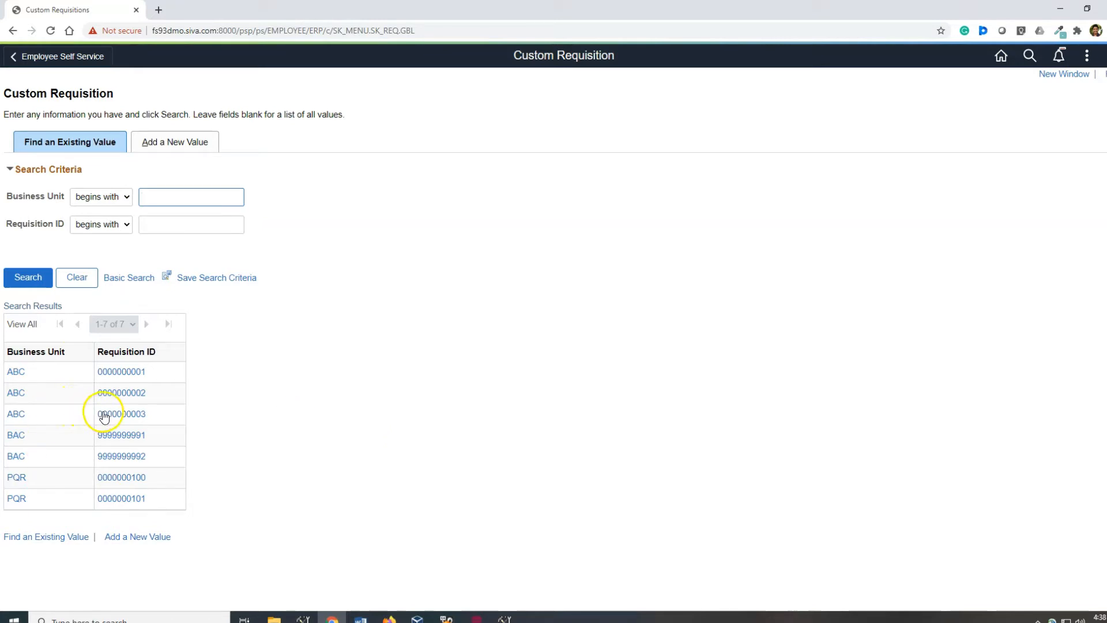
left_click(17, 394)
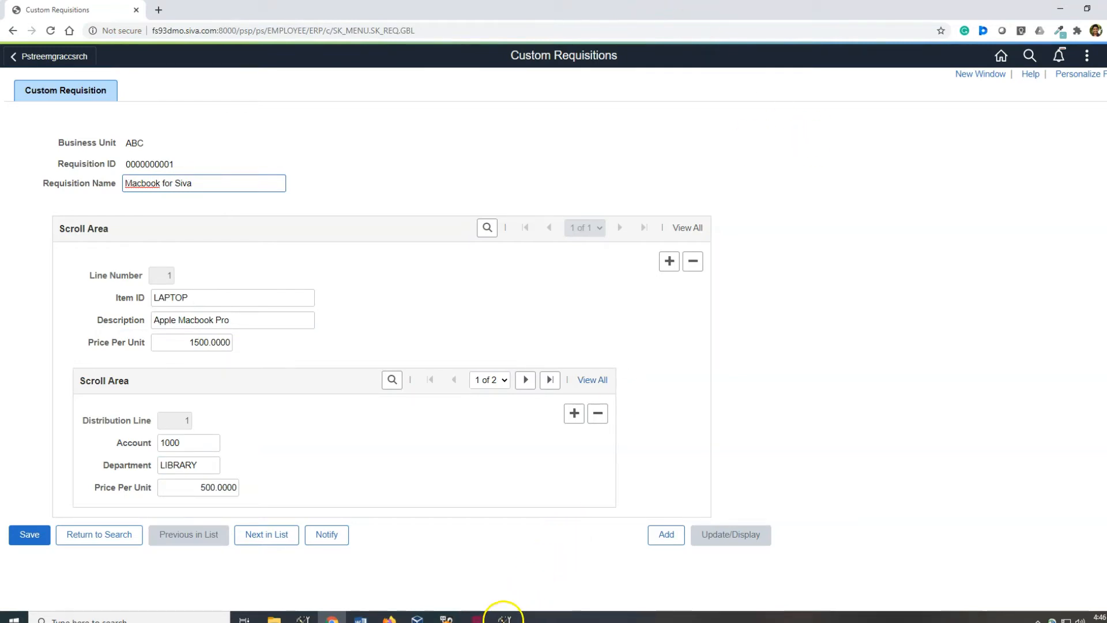
Switch to Application Designer and show the field order list of the SK_REQ page
left_click(504, 617)
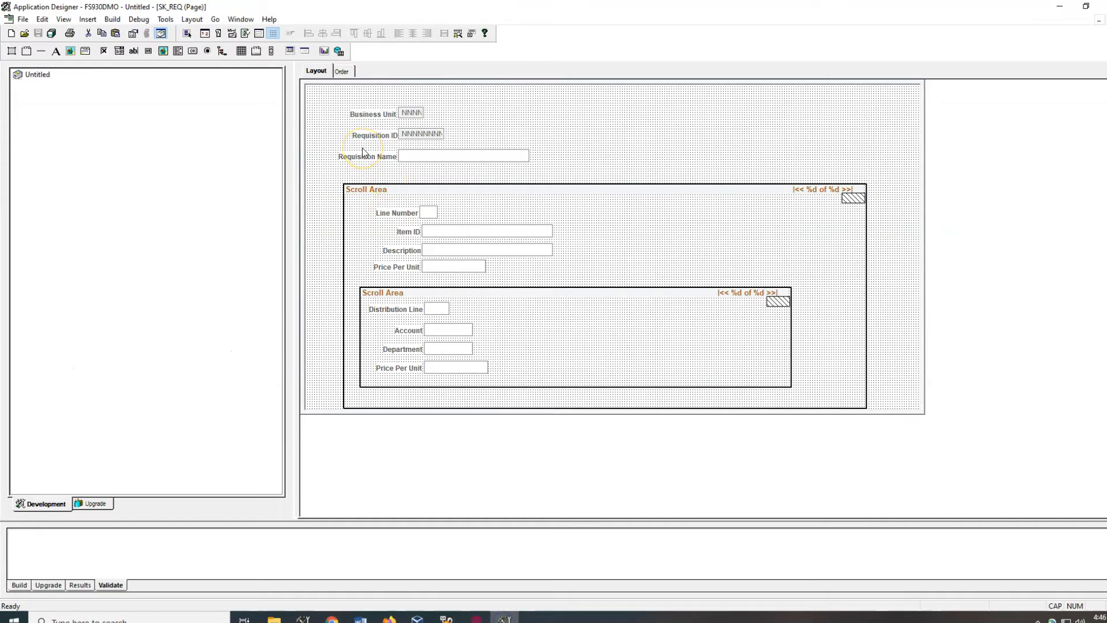
left_click(342, 71)
left_click_drag(635, 81, 650, 82)
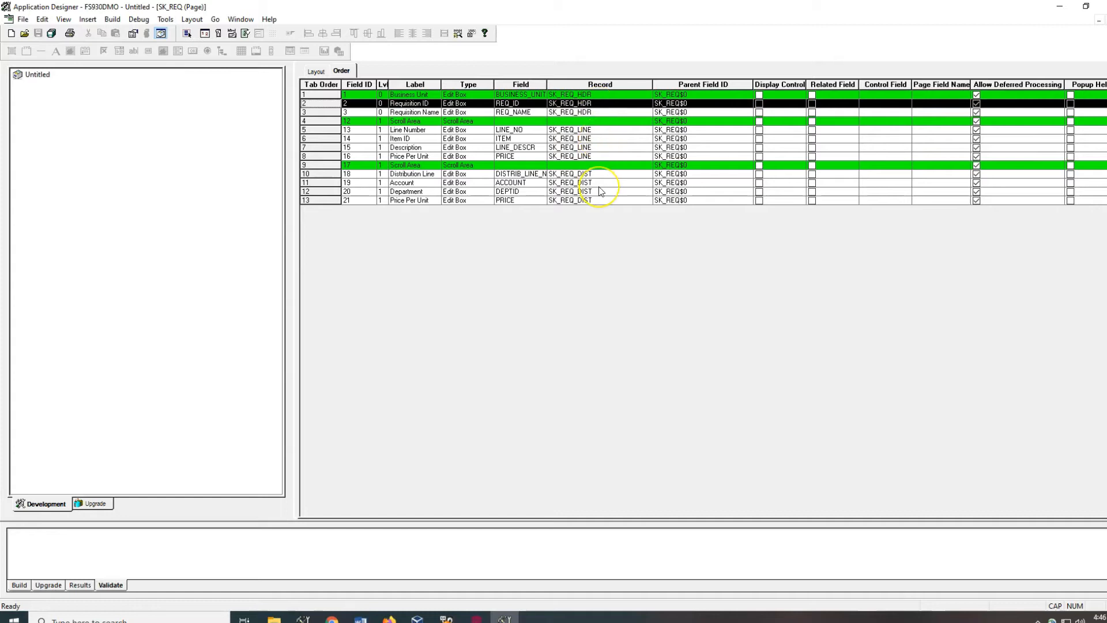
Open the SK_REQ_HDR record definition from the page's field list, view its field use attributes and close it
right_click(507, 97)
left_click(520, 102)
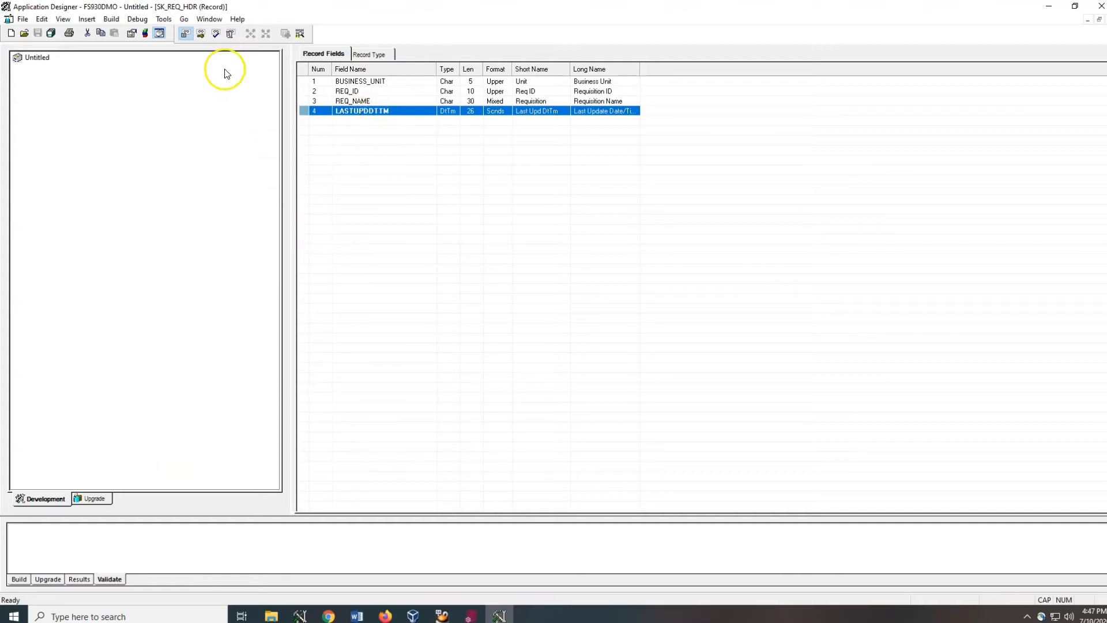
left_click(202, 34)
left_click(1106, 19)
Open the SK_REQ_LINE record definition from the page's field list, view its field use attributes and close it
right_click(561, 129)
left_click(577, 133)
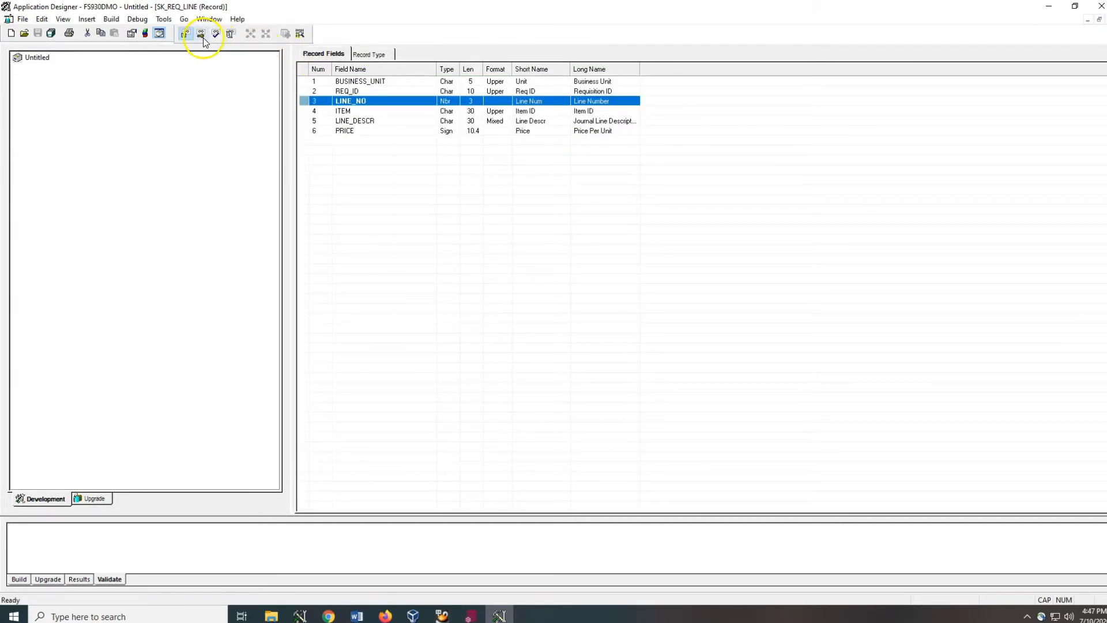
left_click(201, 34)
left_click(1100, 19)
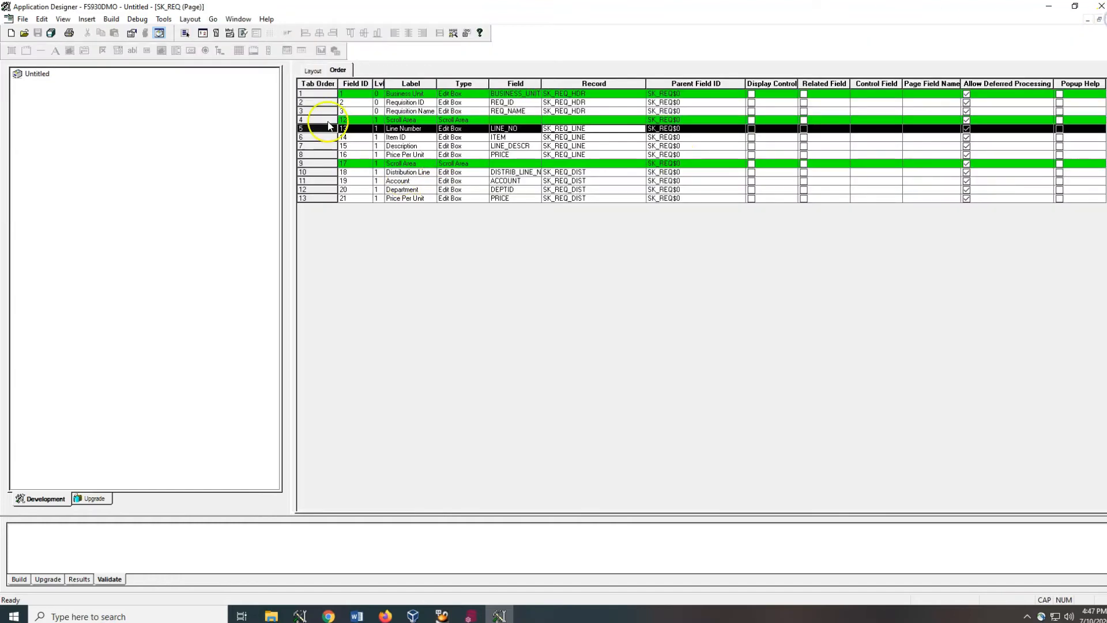
Open the SK_REQ_DIST record definition from the page's field list and view its field use attributes
right_click(594, 172)
left_click(600, 181)
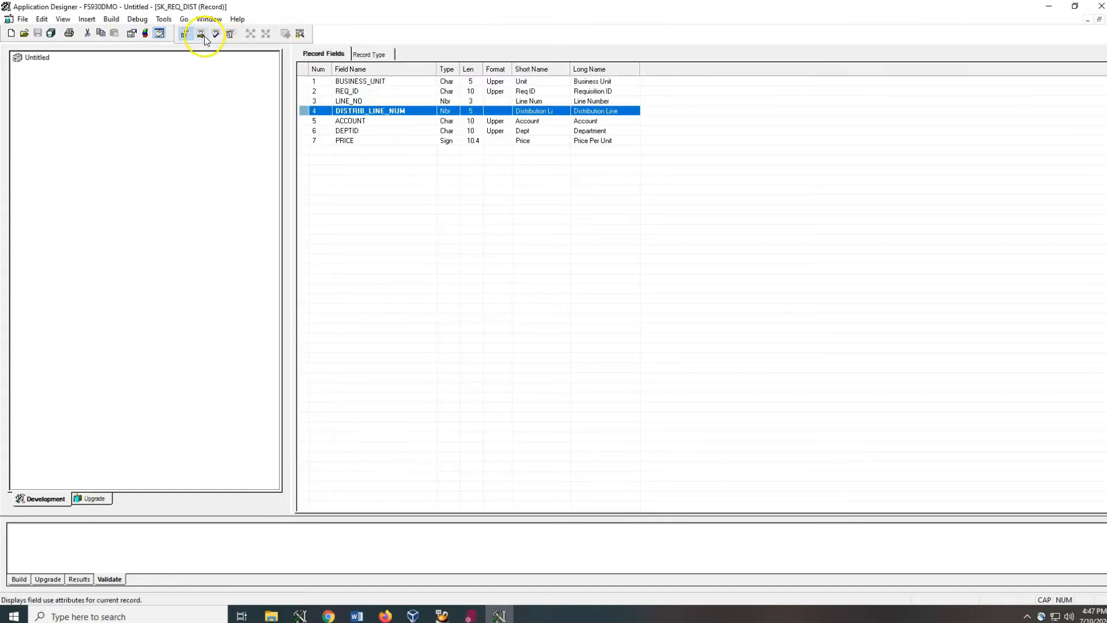
left_click(201, 33)
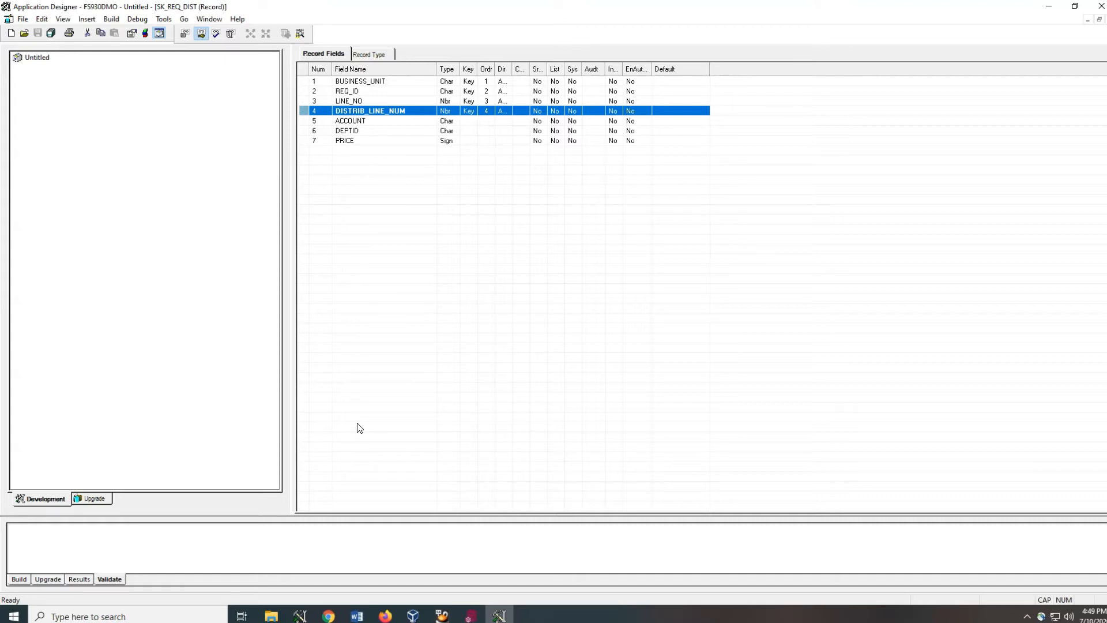
left_click(379, 442)
left_click(328, 474)
left_click(317, 474)
left_click(249, 485)
left_click(897, 290)
Switch to the browser and open the SEARCH_TREE_PO tree in Query Access Manager
left_click(336, 615)
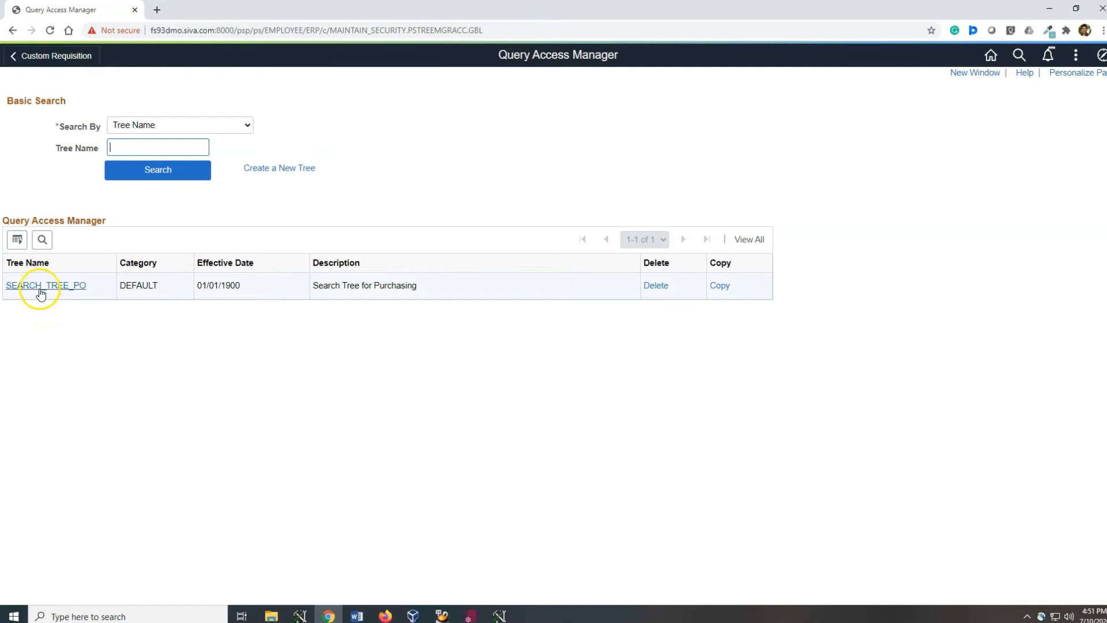
left_click(42, 287)
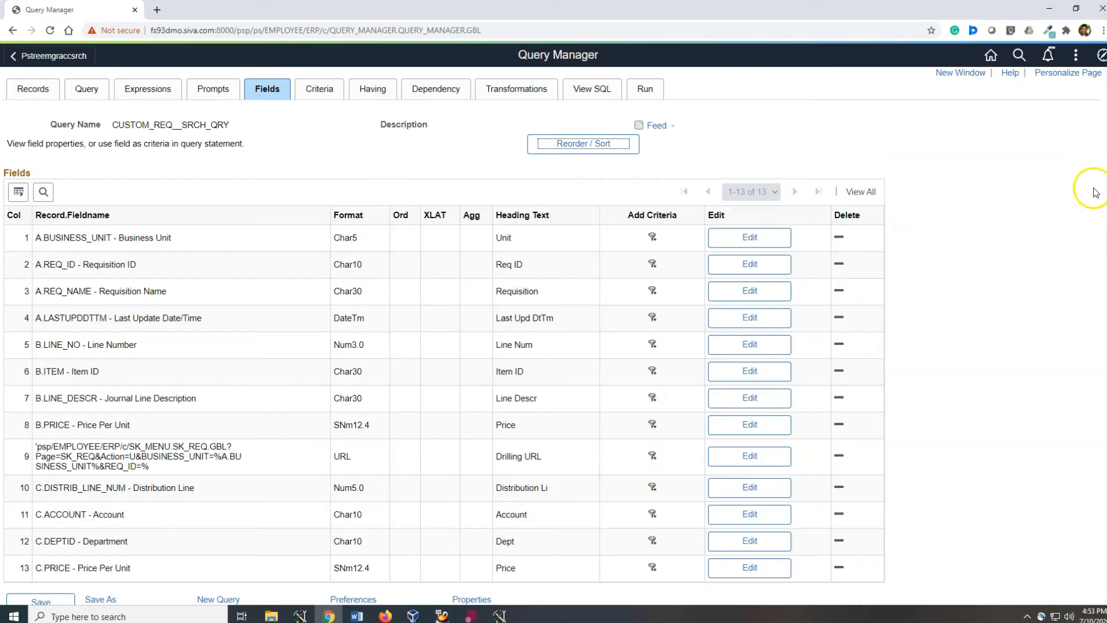
Review the fields, the last update date/time prompt criterion and the SQL of the CUSTOM_REQ__SRCH_QRY query
scroll(189, 507, "down", 1)
left_click_drag(149, 427, 24, 409)
left_click_drag(201, 279, 37, 279)
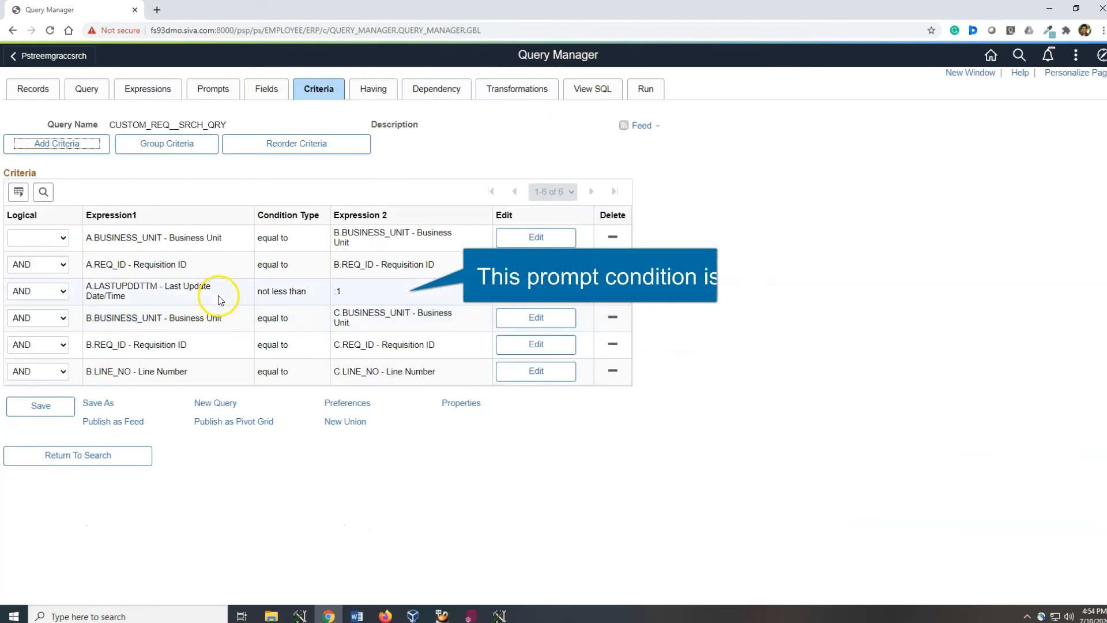
left_click_drag(91, 287, 175, 300)
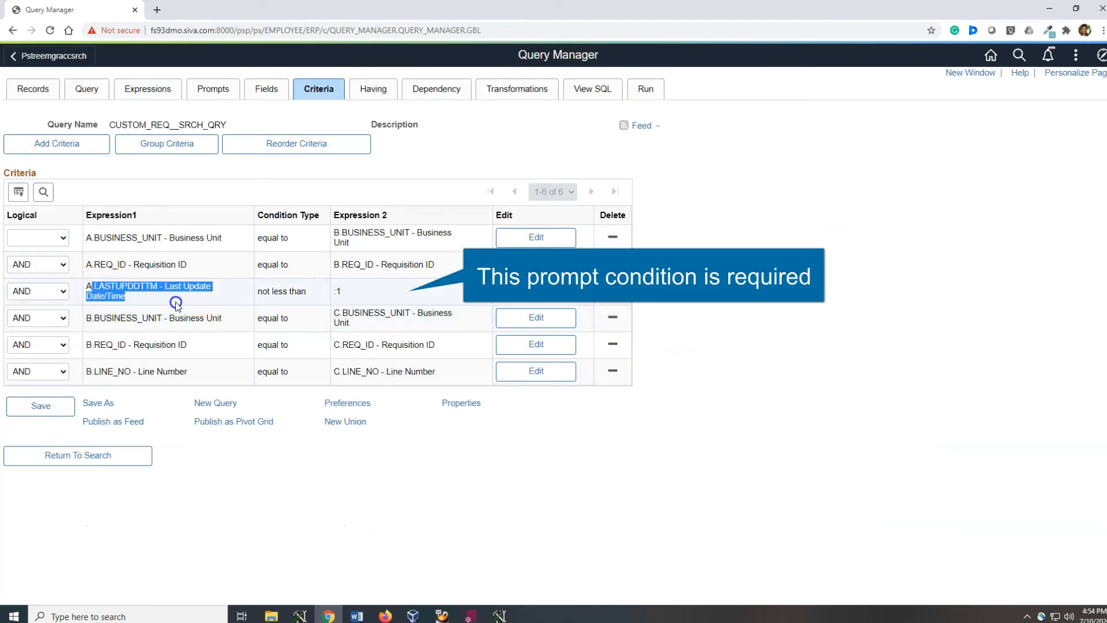
left_click(606, 88)
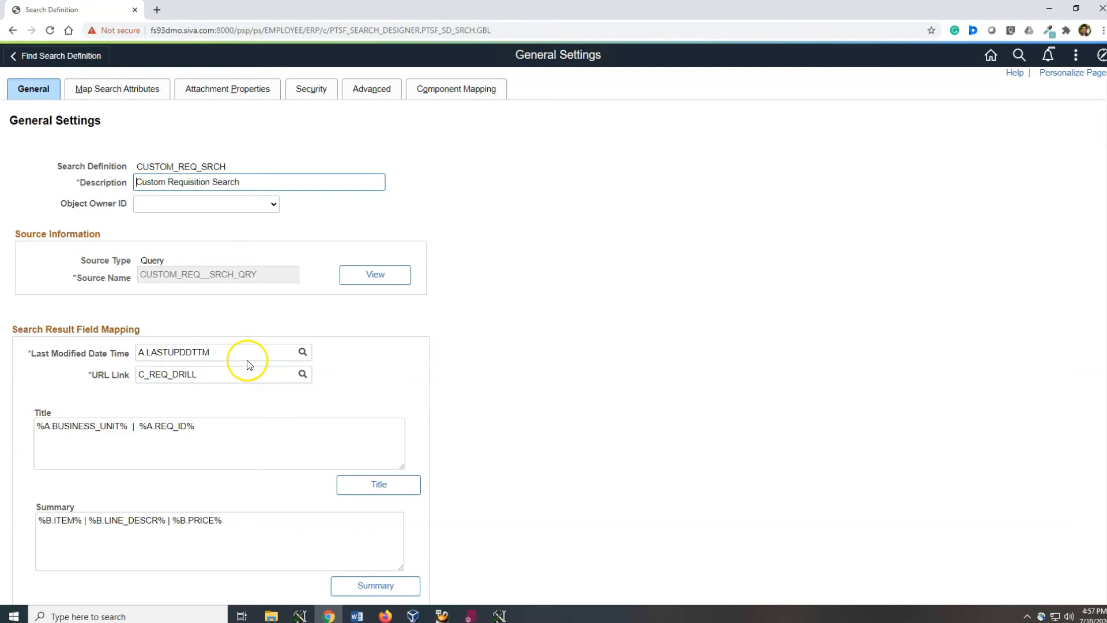
Review the search attribute mapping and the security option of the CUSTOM_REQ_SRCH search definition
left_click(111, 88)
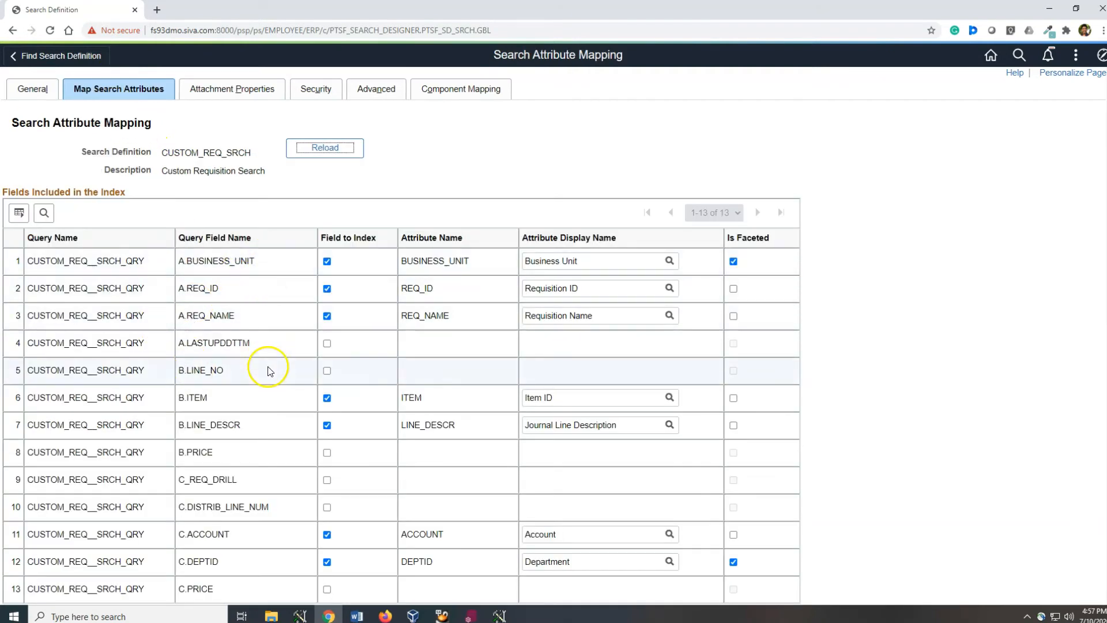
scroll(272, 400, "down", 2)
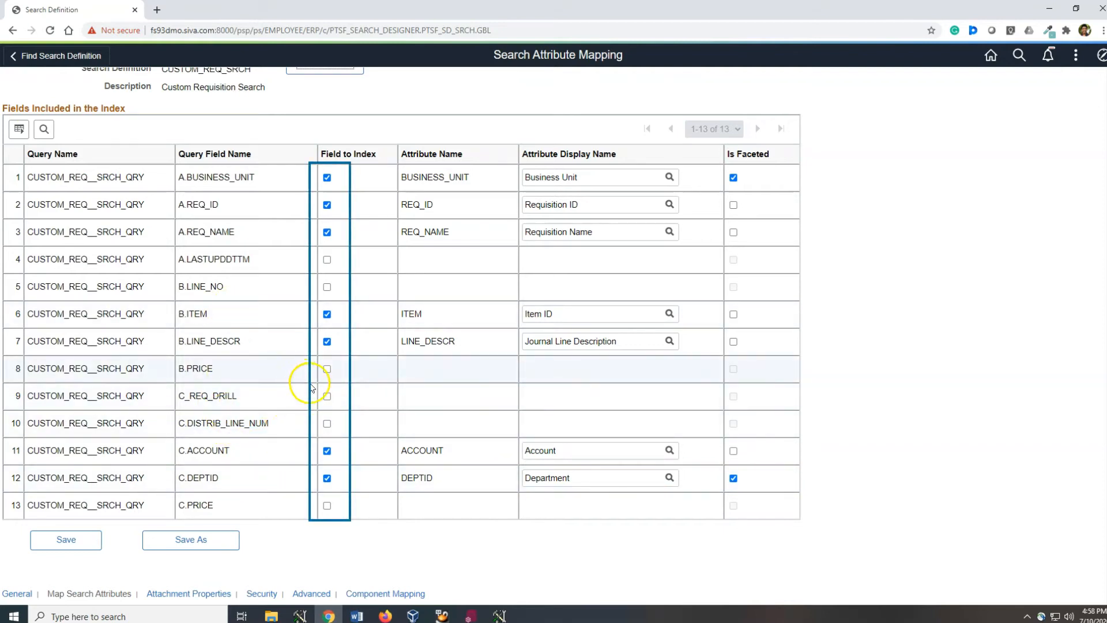
scroll(277, 328, "up", 1)
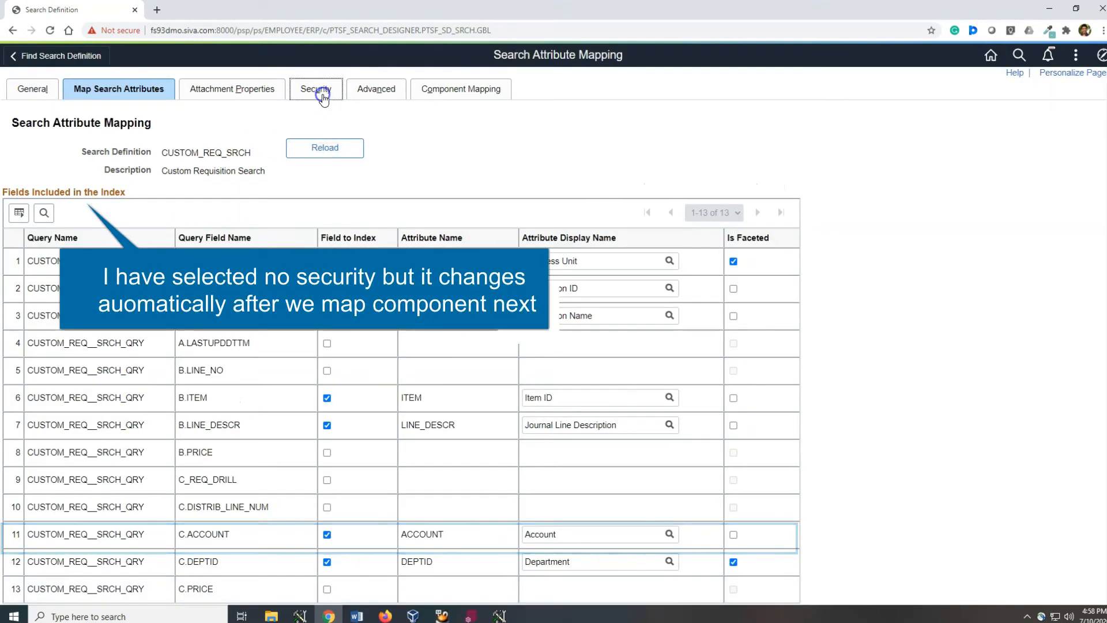
left_click(314, 91)
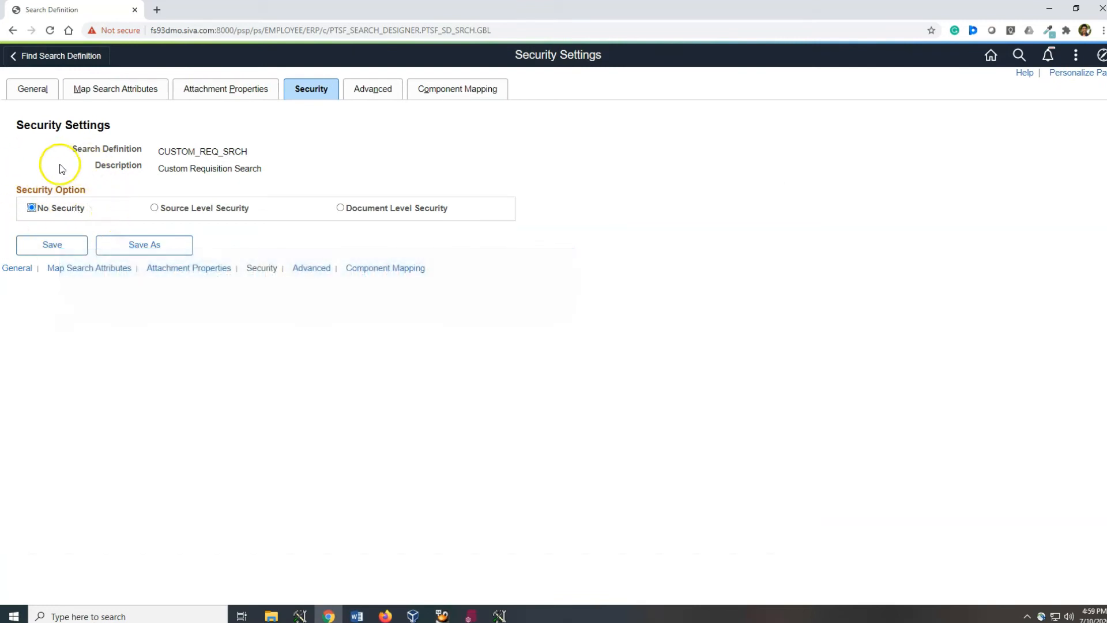
Map the Global market component SK_REQ to the CUSTOM_REQ_SRCH search definition
left_click(476, 96)
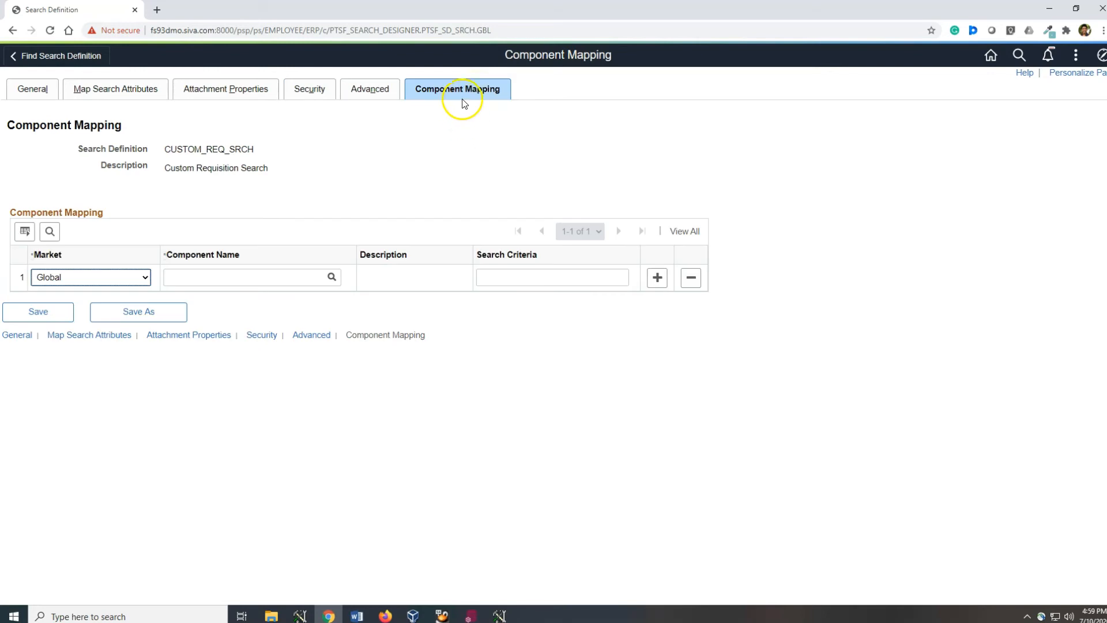
left_click(462, 103)
left_click(218, 278)
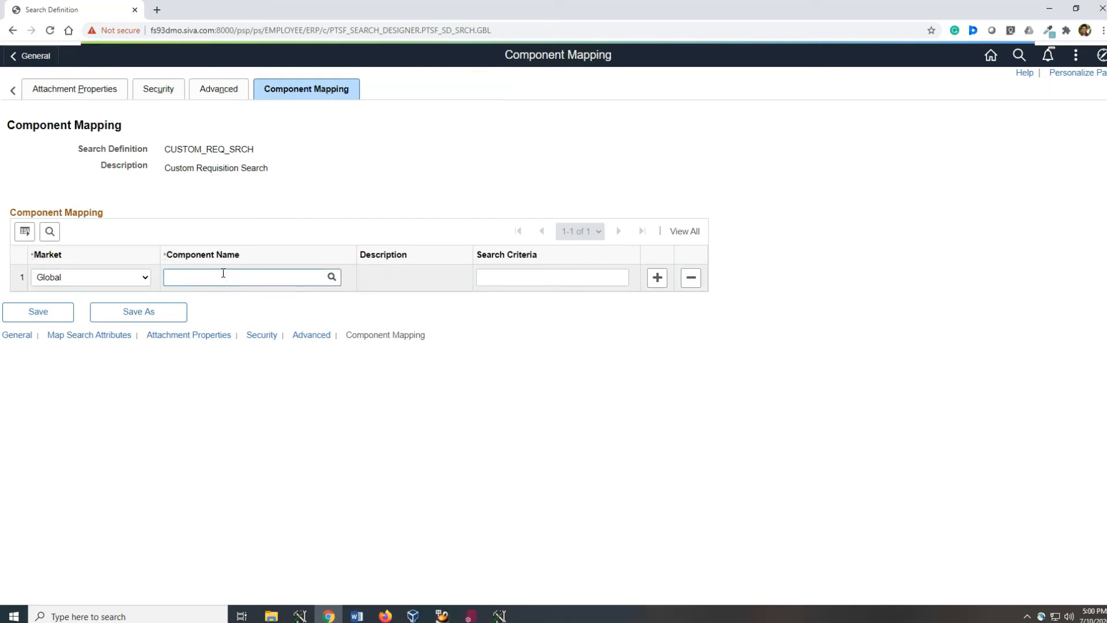
type("SK_")
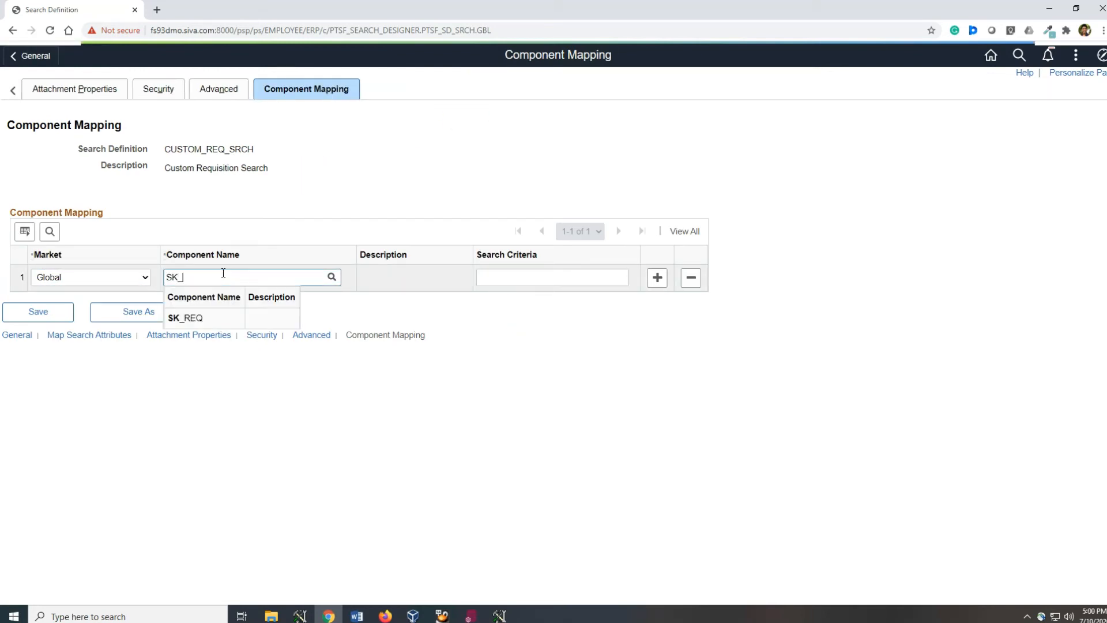
left_click(205, 321)
Recheck the search definition's security settings and acknowledge the component mapping message
left_click(159, 91)
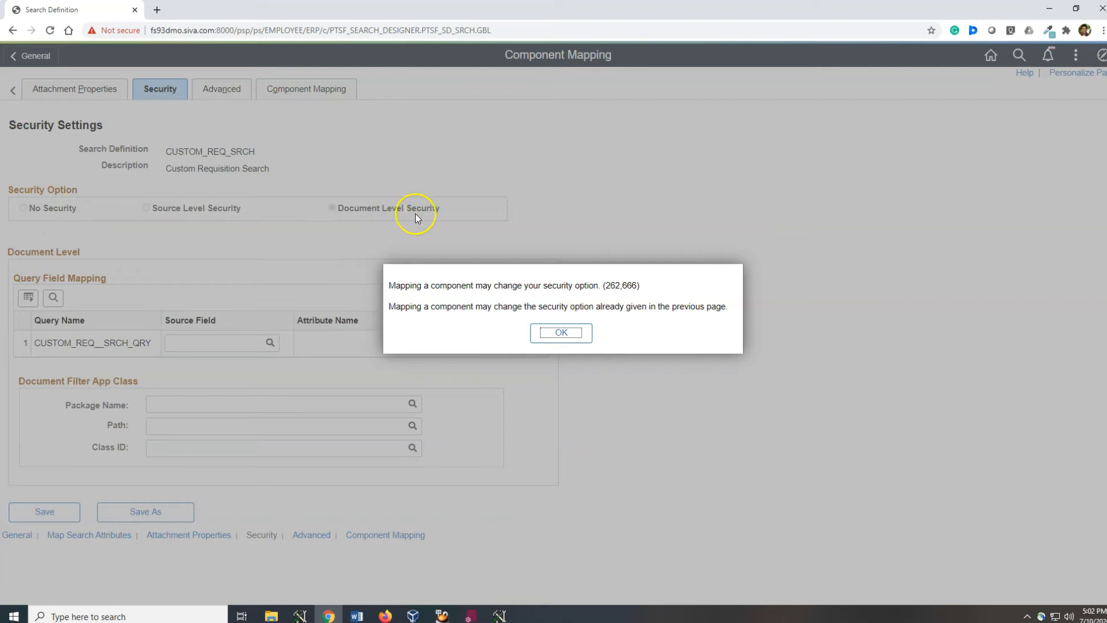
left_click(548, 329)
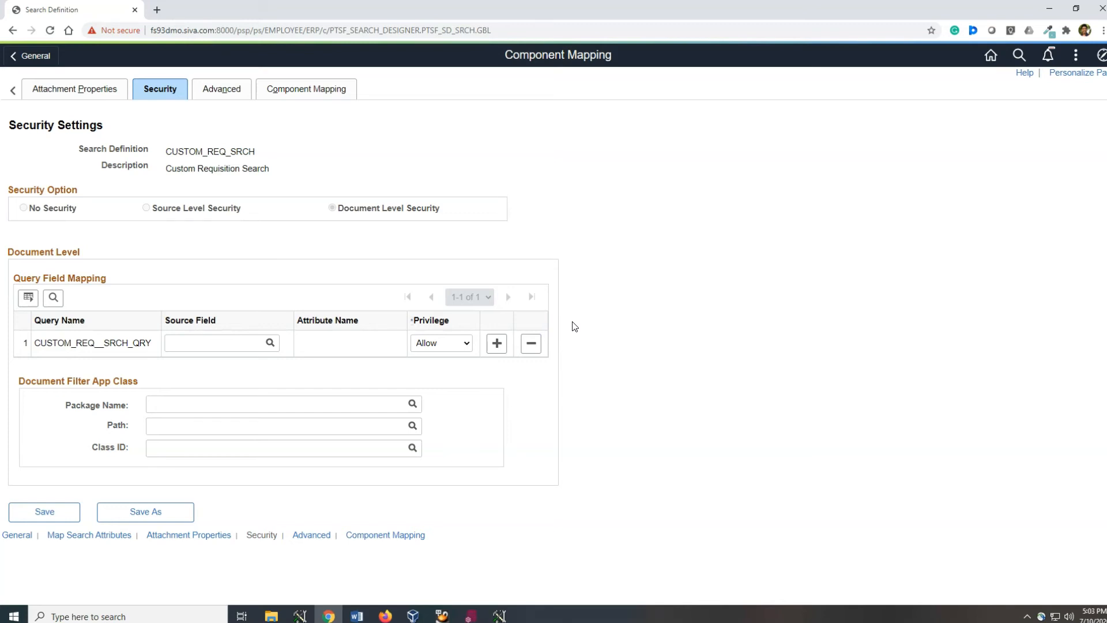
left_click(436, 286)
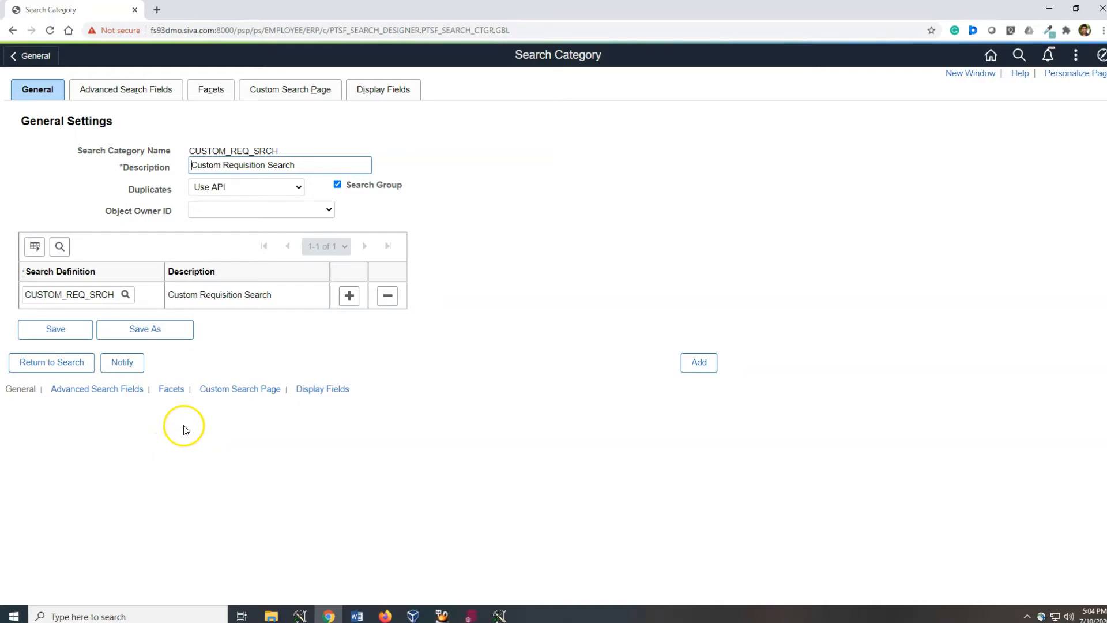
Review the advanced search fields and facets of the CUSTOM_REQ_SRCH search category, plus the Custom Requisition search page
double_click(258, 151)
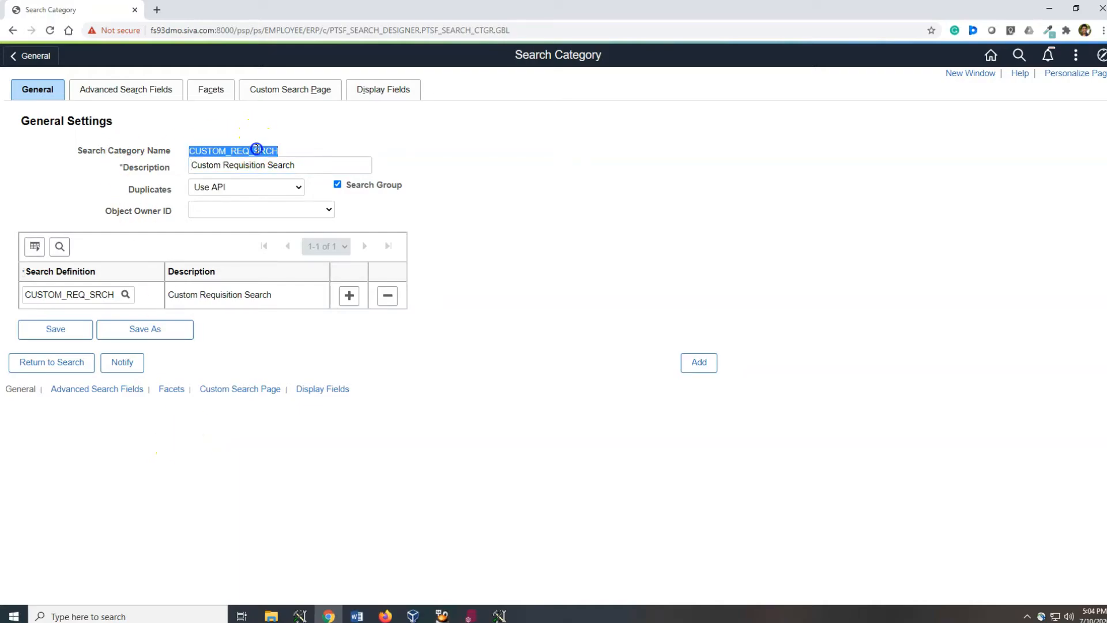
left_click(148, 92)
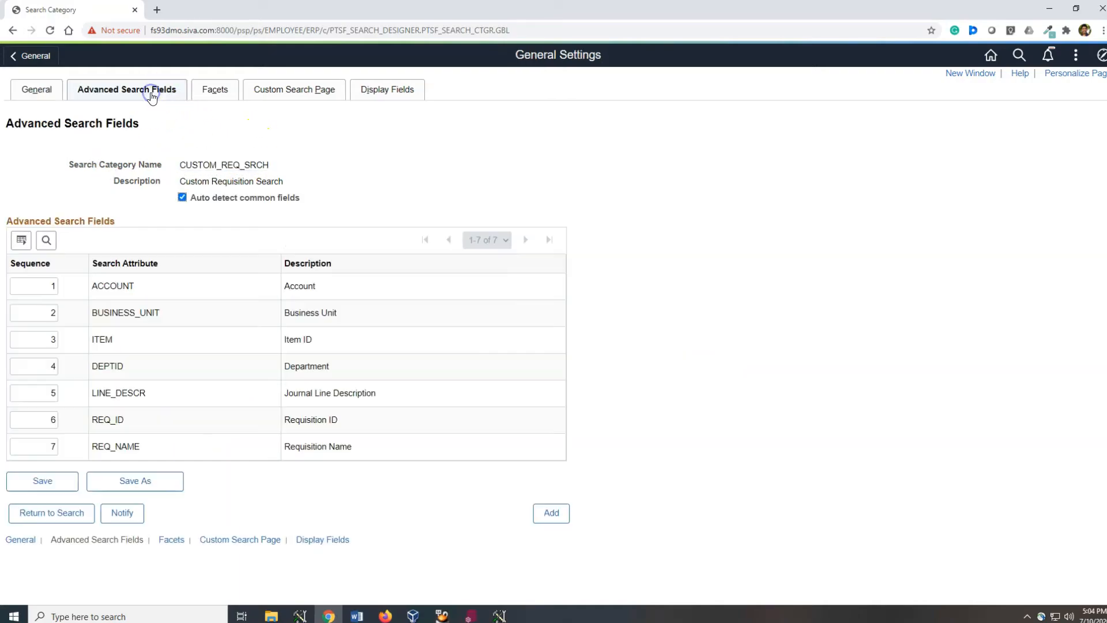
left_click(216, 89)
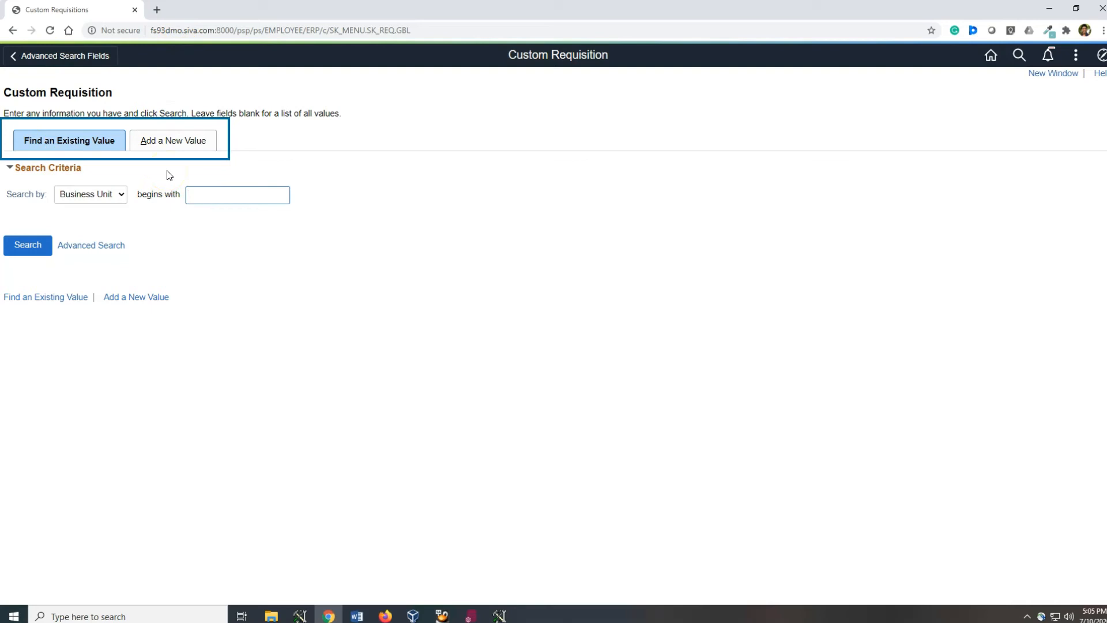
left_click(65, 156)
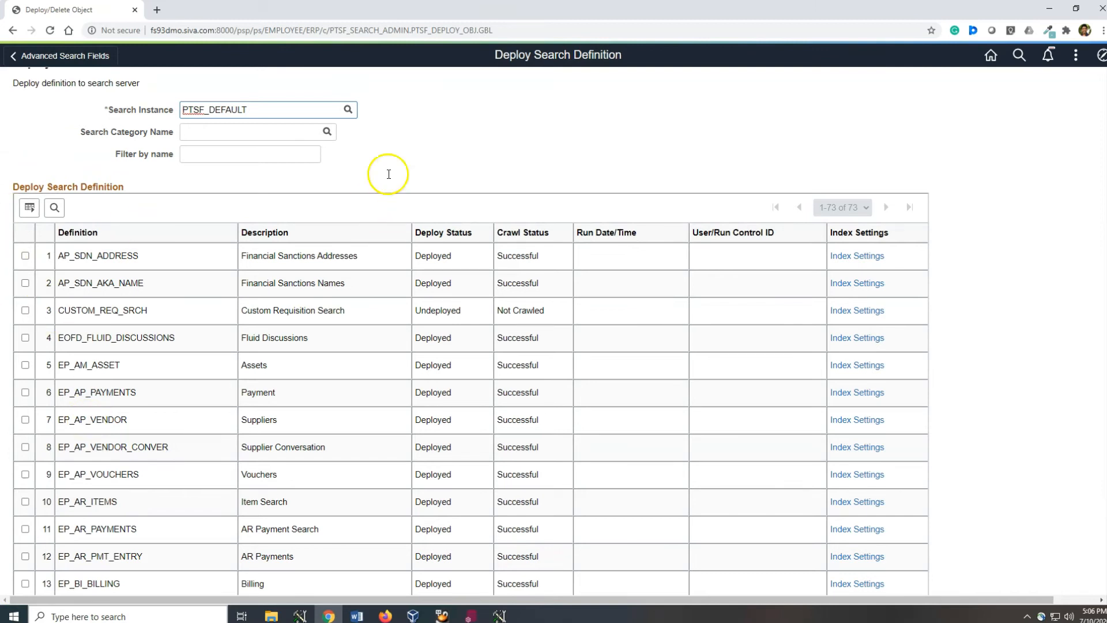
Deploy the CUSTOM_REQ_SRCH search definition to the PTSF_DEFAULT search instance and check its deploy status
double_click(439, 312)
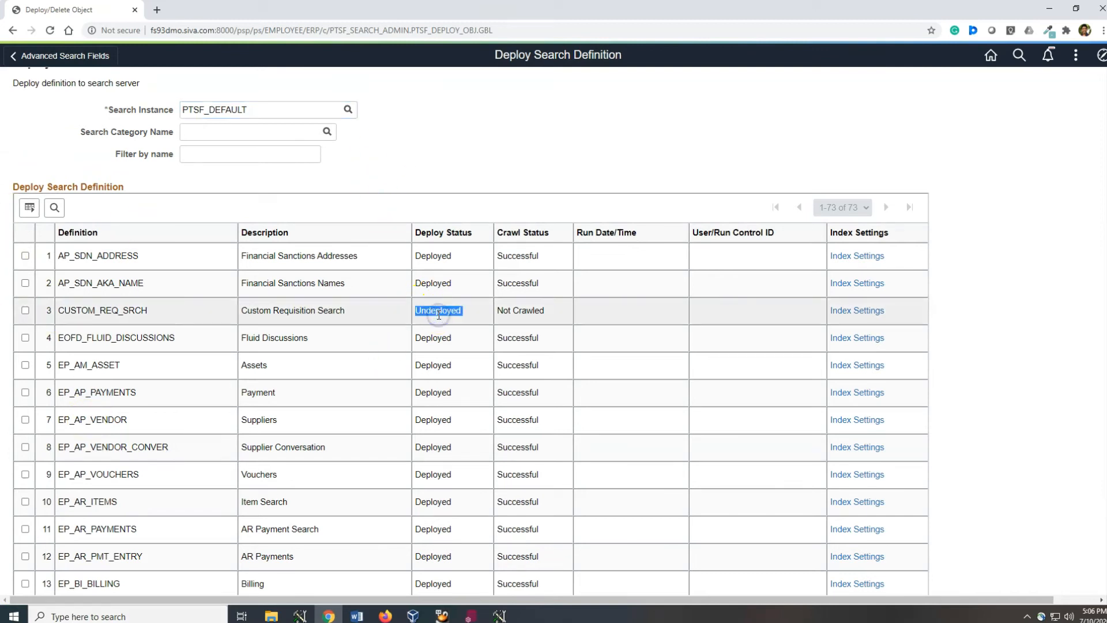
left_click(24, 312)
scroll(162, 408, "down", 20)
left_click(54, 560)
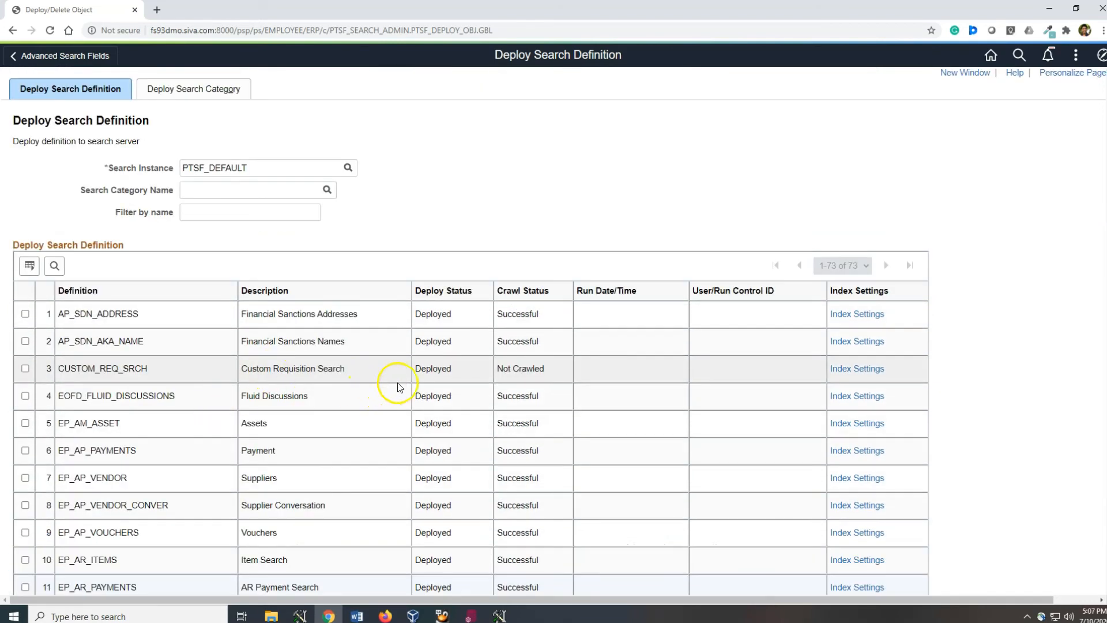
left_click(434, 370)
double_click(434, 370)
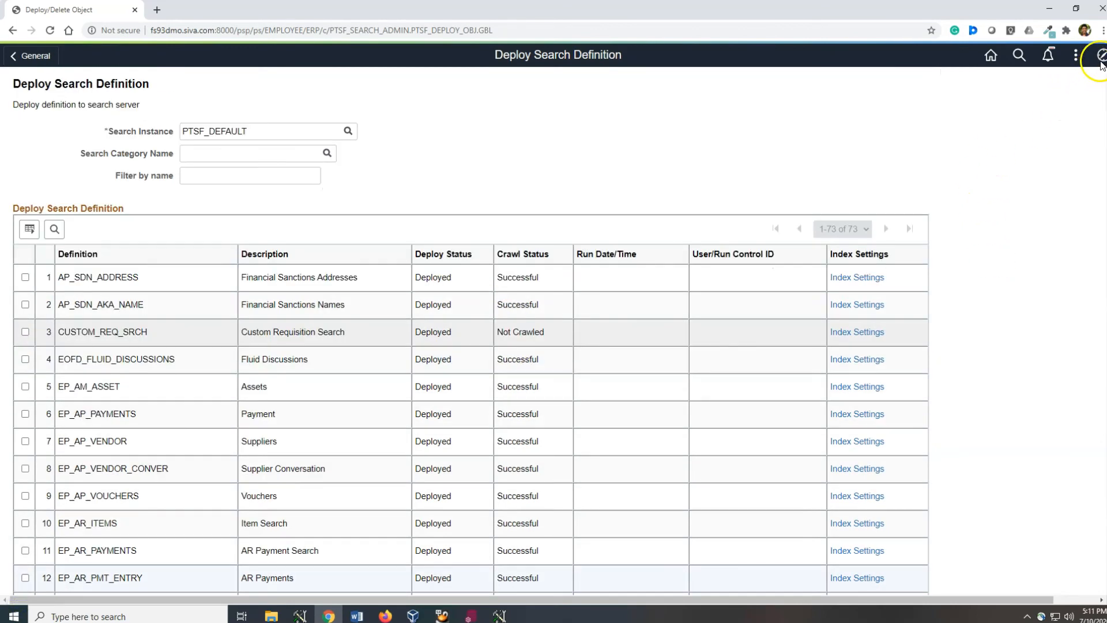
Reopen the Custom Requisitions component from the recently visited places
left_click(1102, 60)
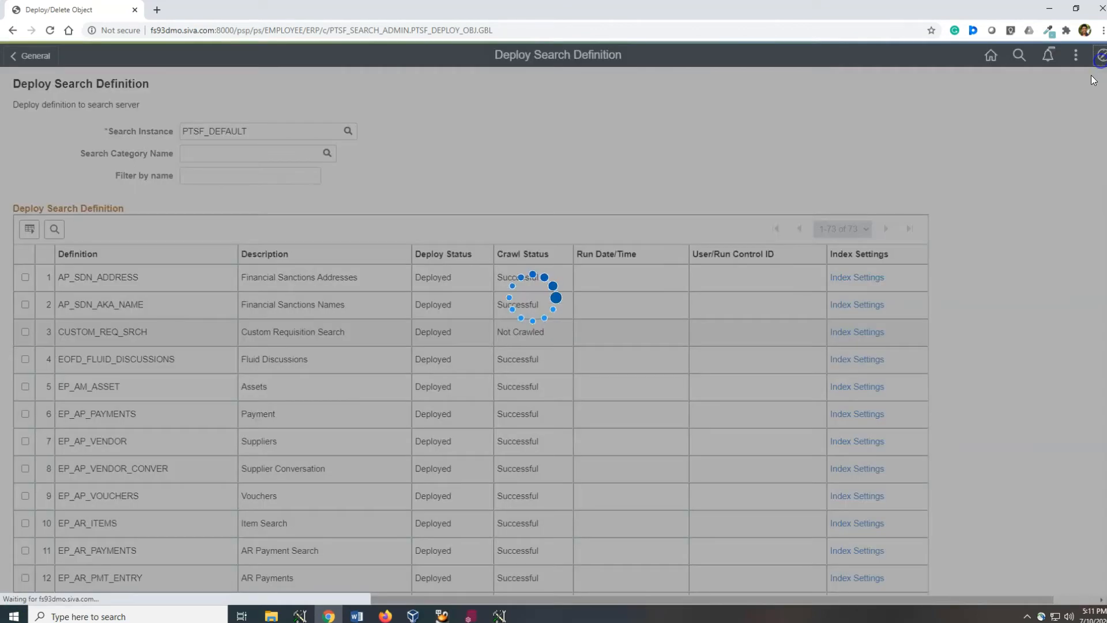
left_click(914, 127)
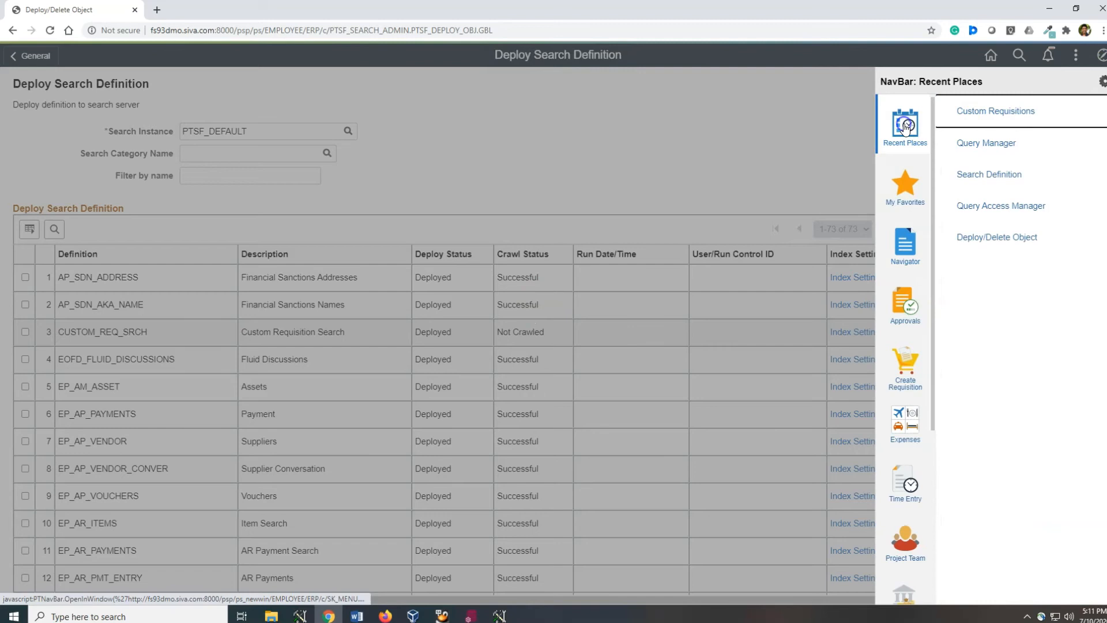
left_click(995, 115)
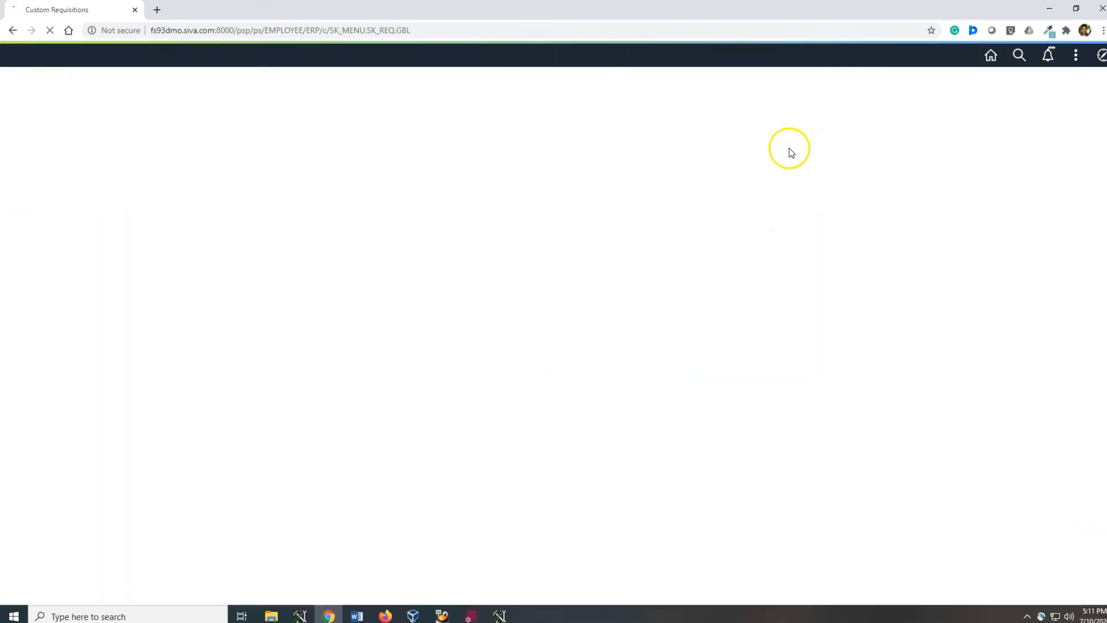
Run a keyword search for % on the Custom Requisition component before its search index is built
left_click(160, 142)
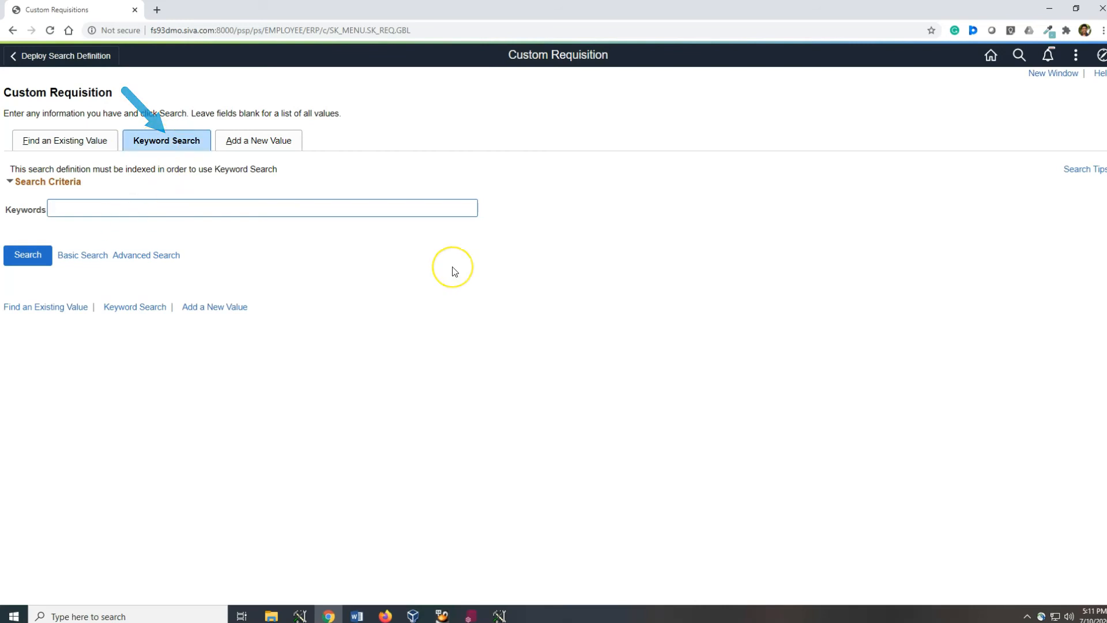
left_click(132, 211)
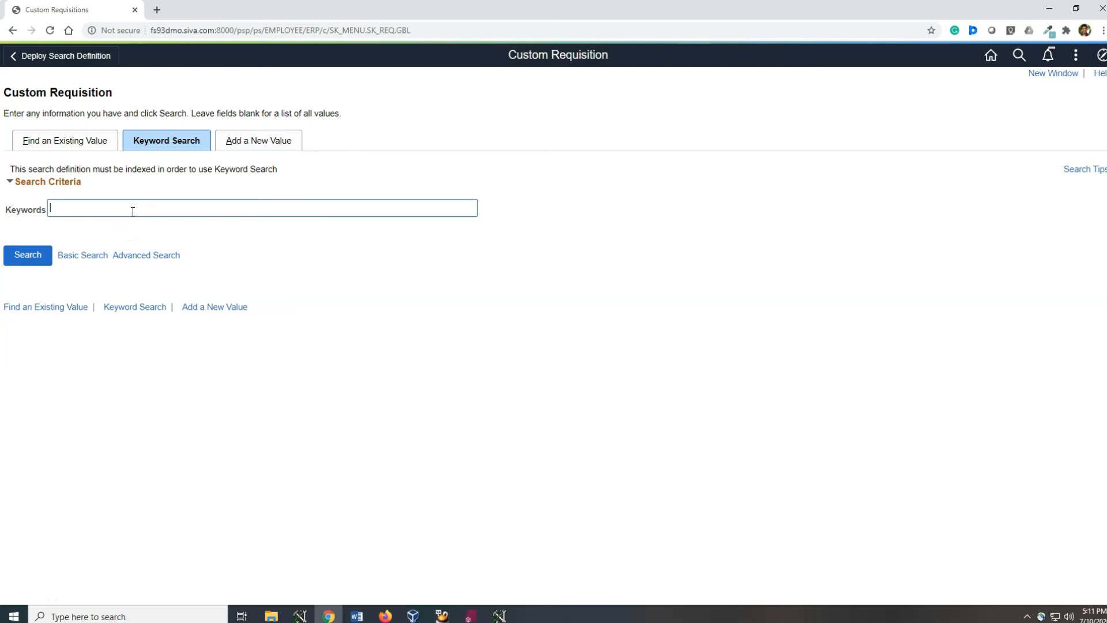
left_click(132, 211)
type("%")
key("Return")
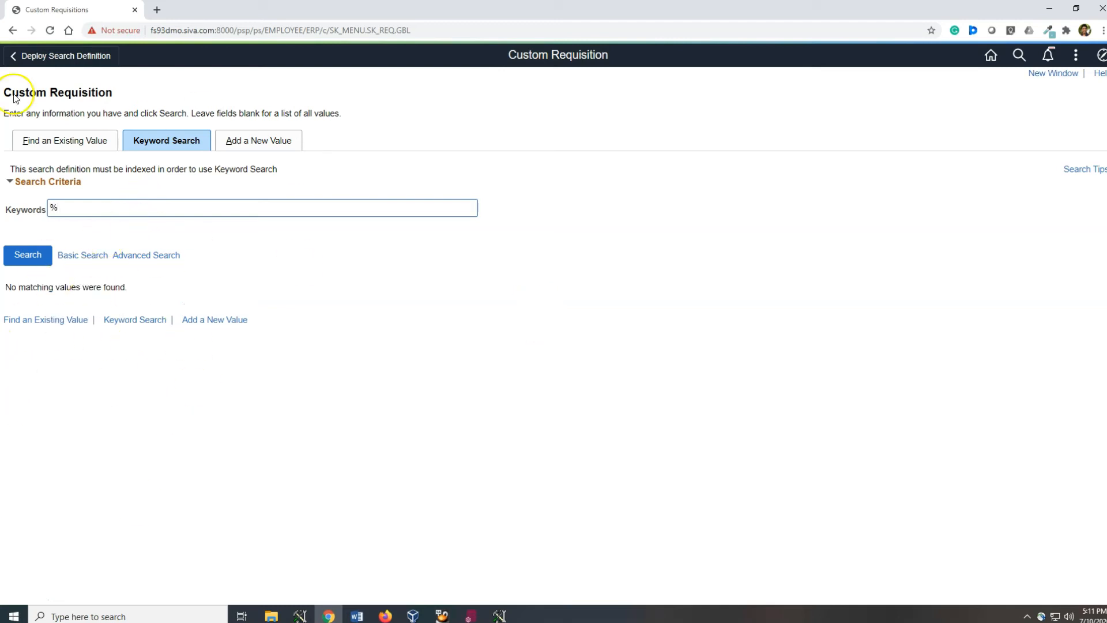
Run a full index build of CUSTOM_REQ_SRCH on the PTSF_DEFAULT search instance in the base language
left_click(84, 229)
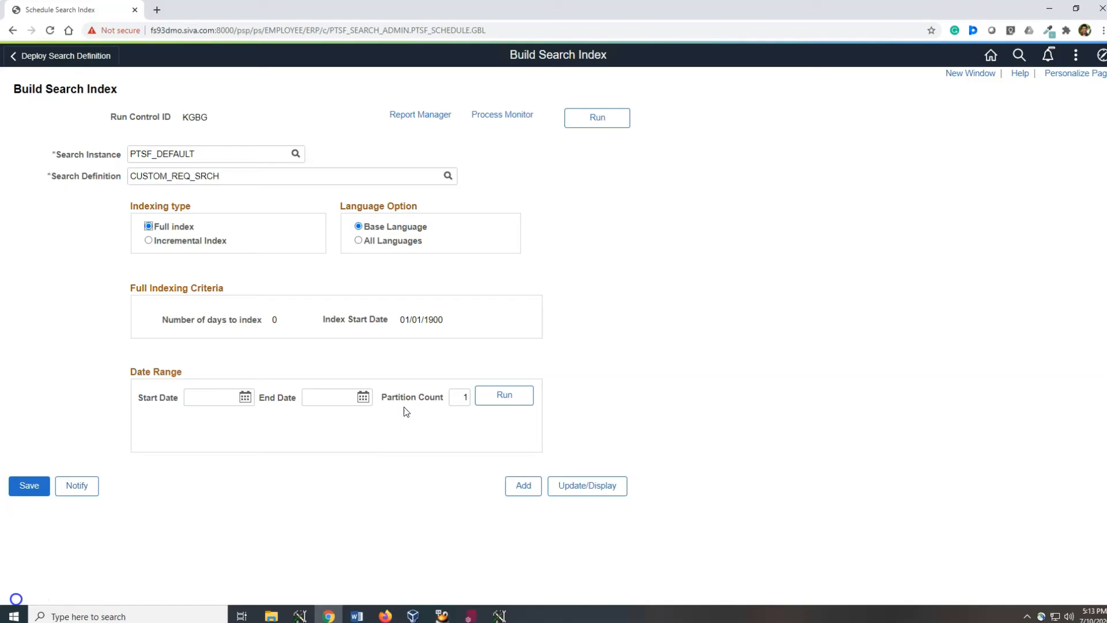
left_click(598, 120)
left_click(35, 296)
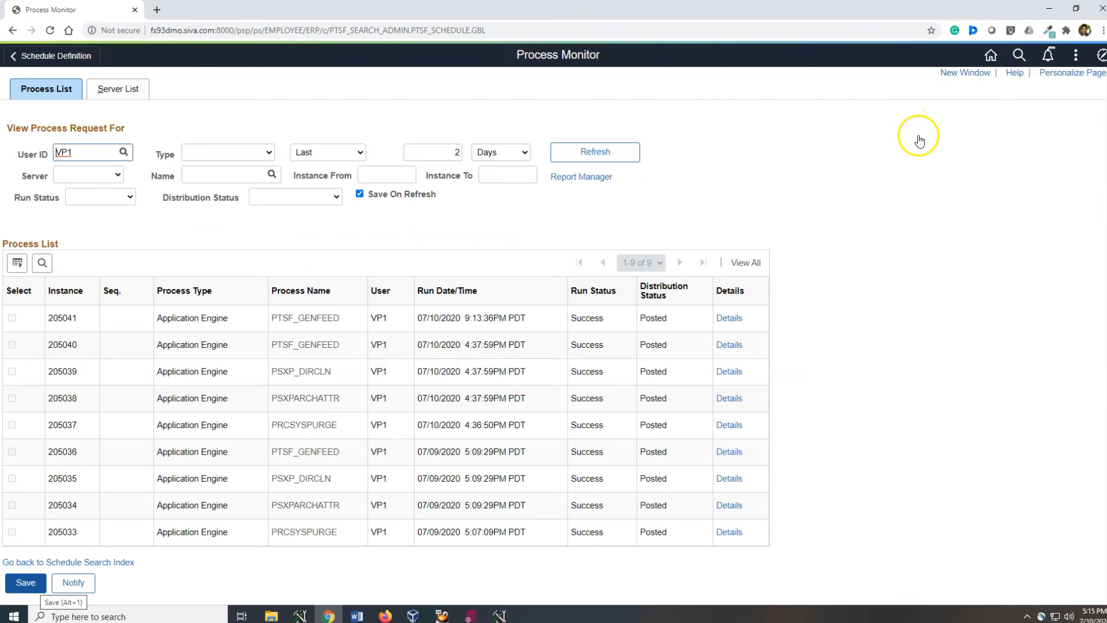
Reopen the Custom Requisitions component and run a keyword search for % against the newly built index
left_click(1100, 55)
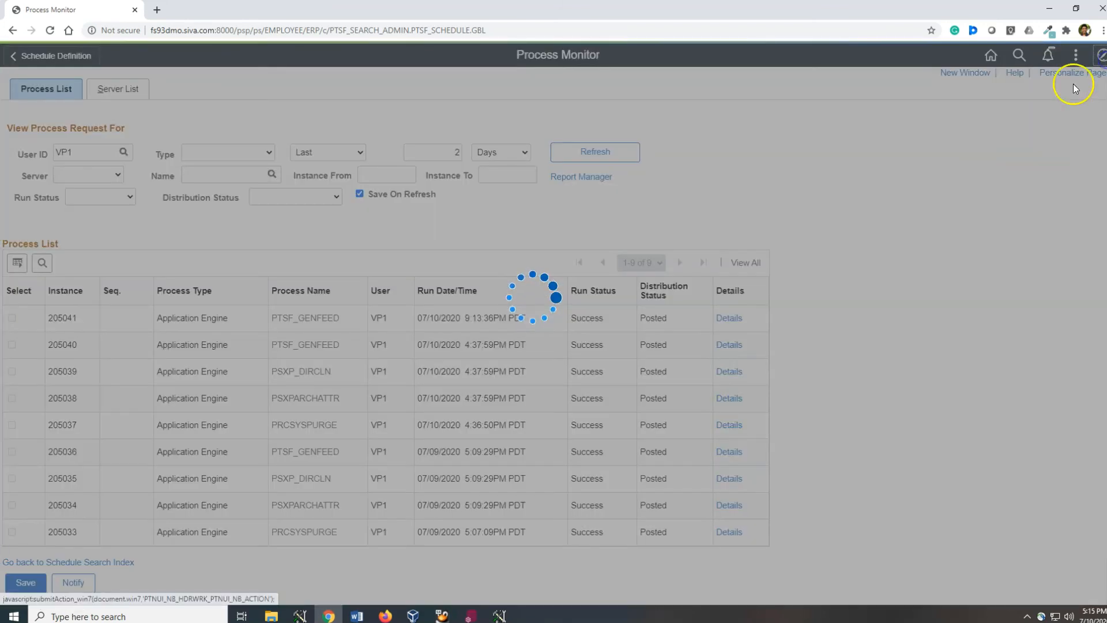
left_click(1000, 113)
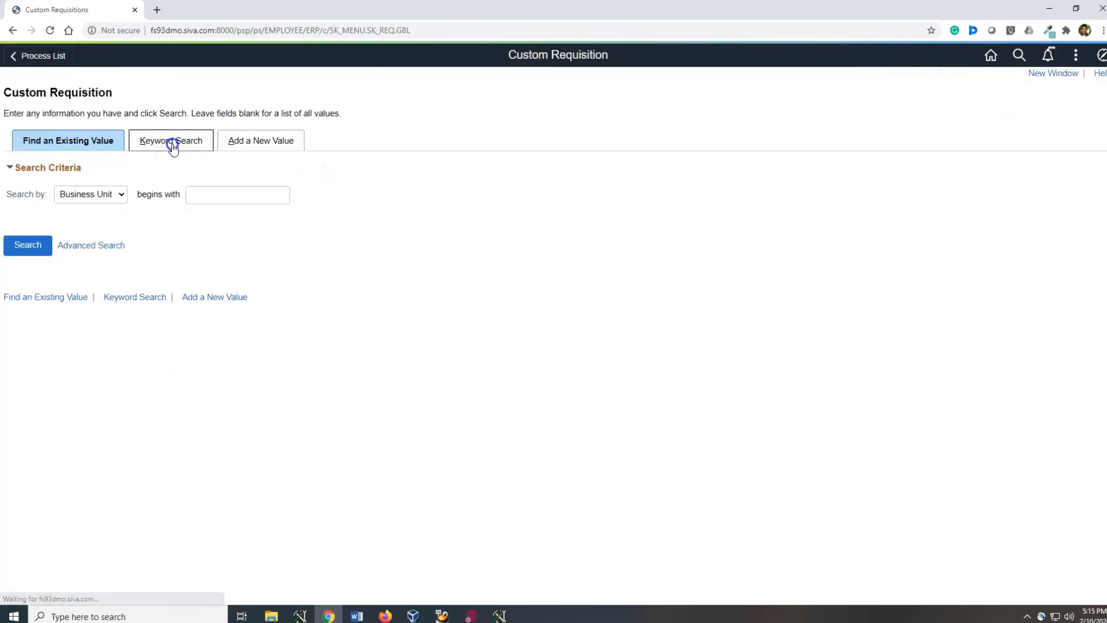
left_click(171, 143)
left_click(161, 209)
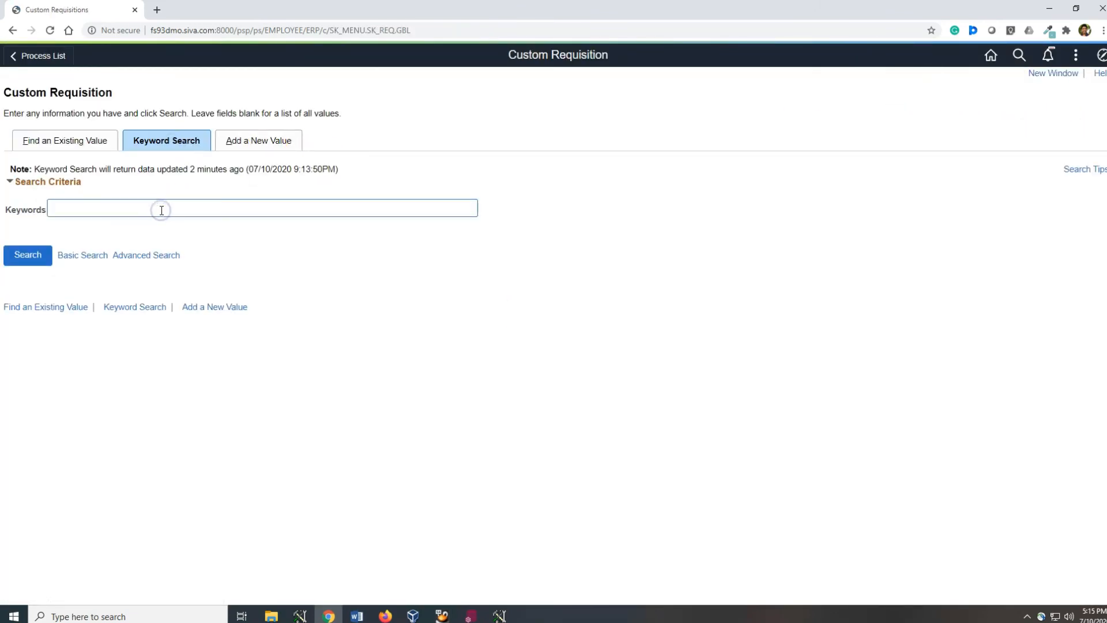
key("Return")
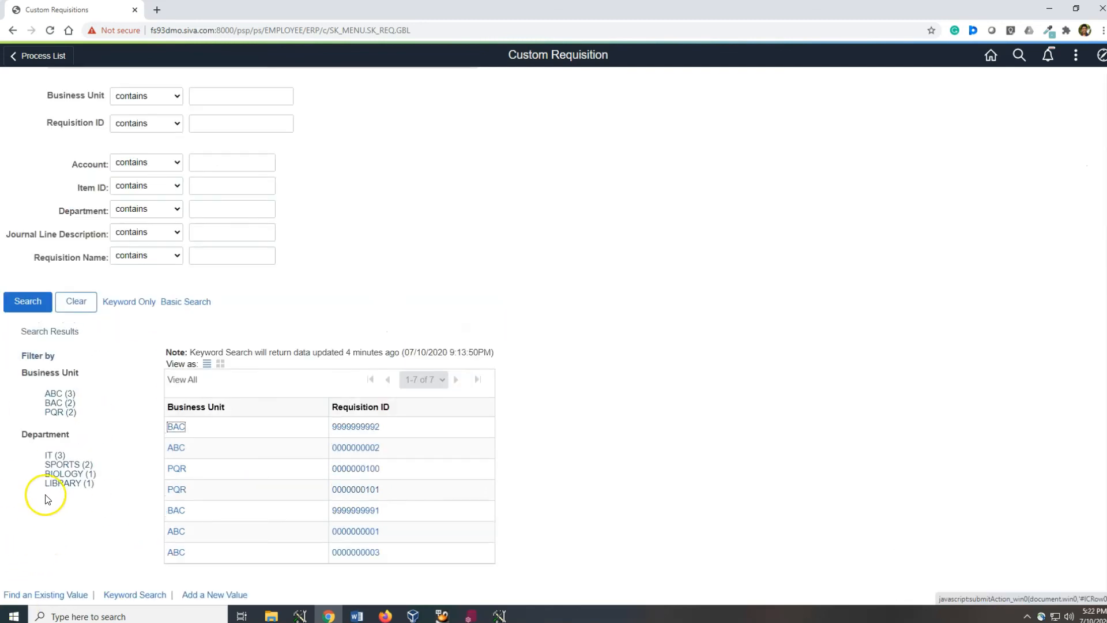
Filter the keyword search results by the IT department, then remove that filter
left_click(51, 454)
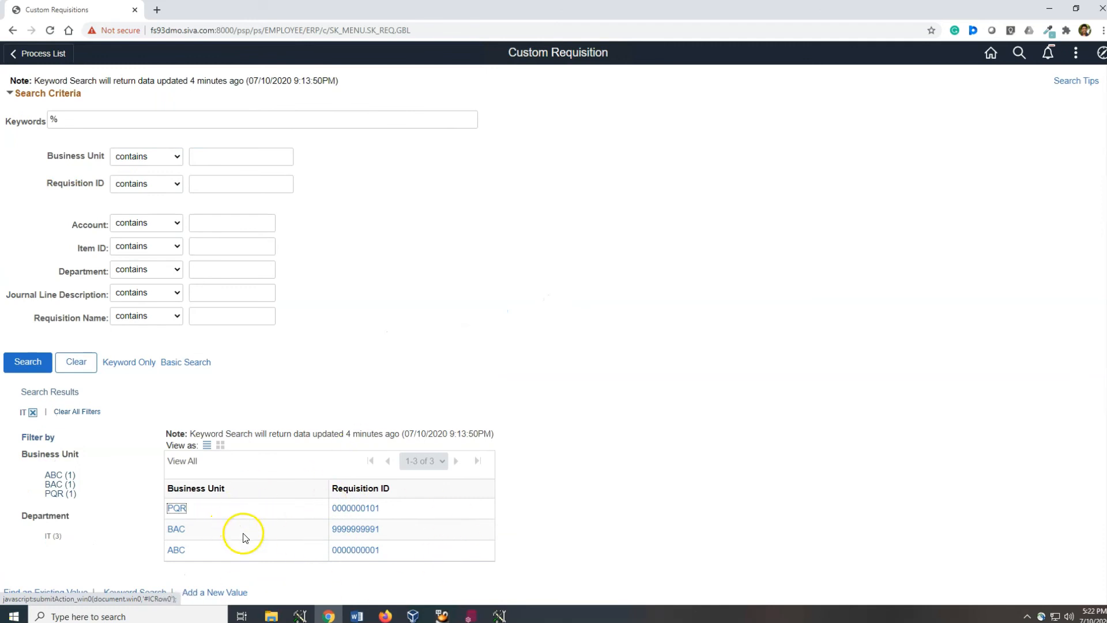
left_click(49, 475)
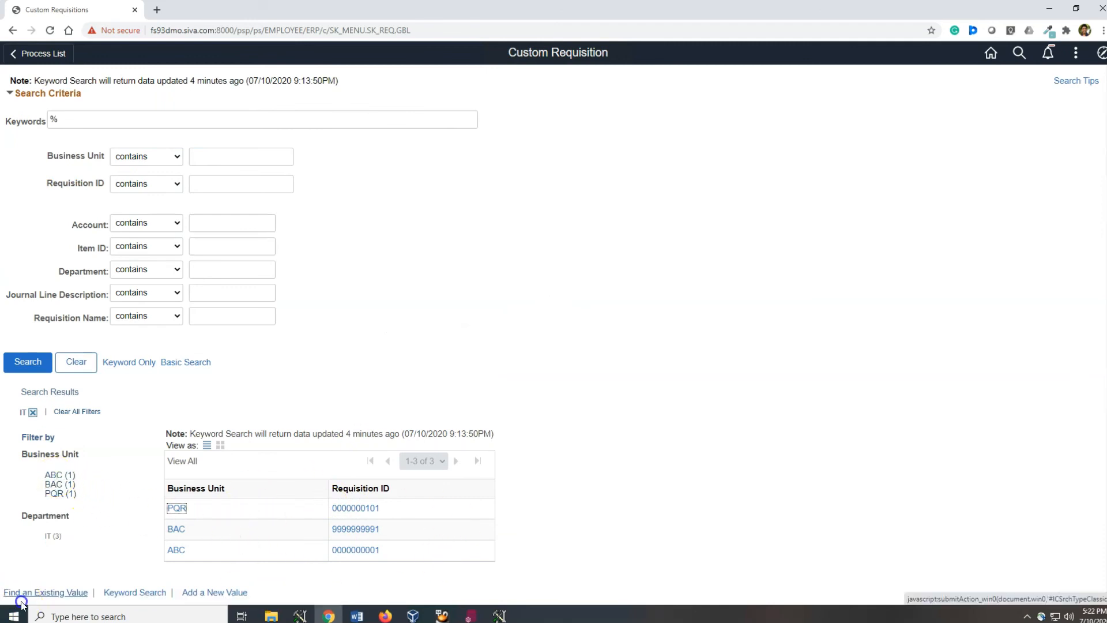
left_click(33, 413)
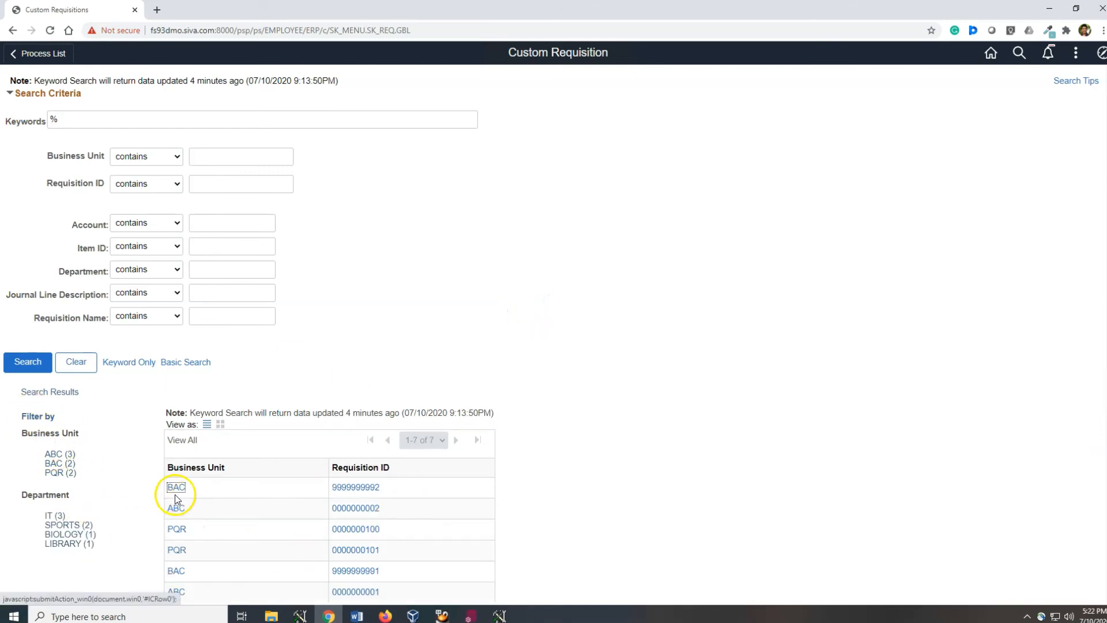
Filter the results by business unit ABC, open the first listed requisition, and return to the search page
left_click(57, 460)
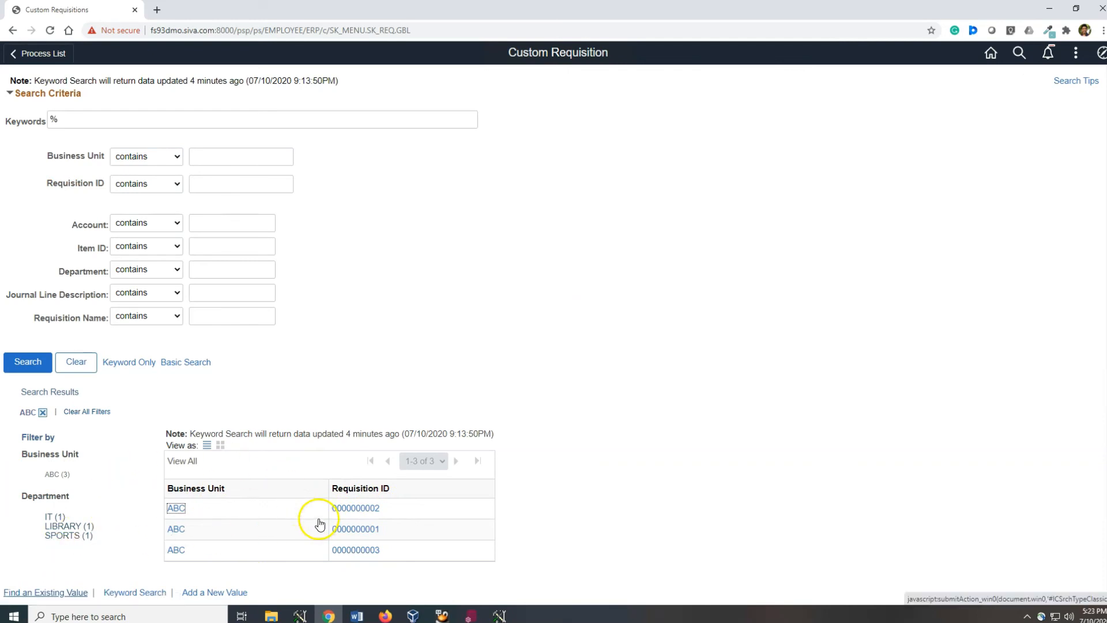
left_click(357, 510)
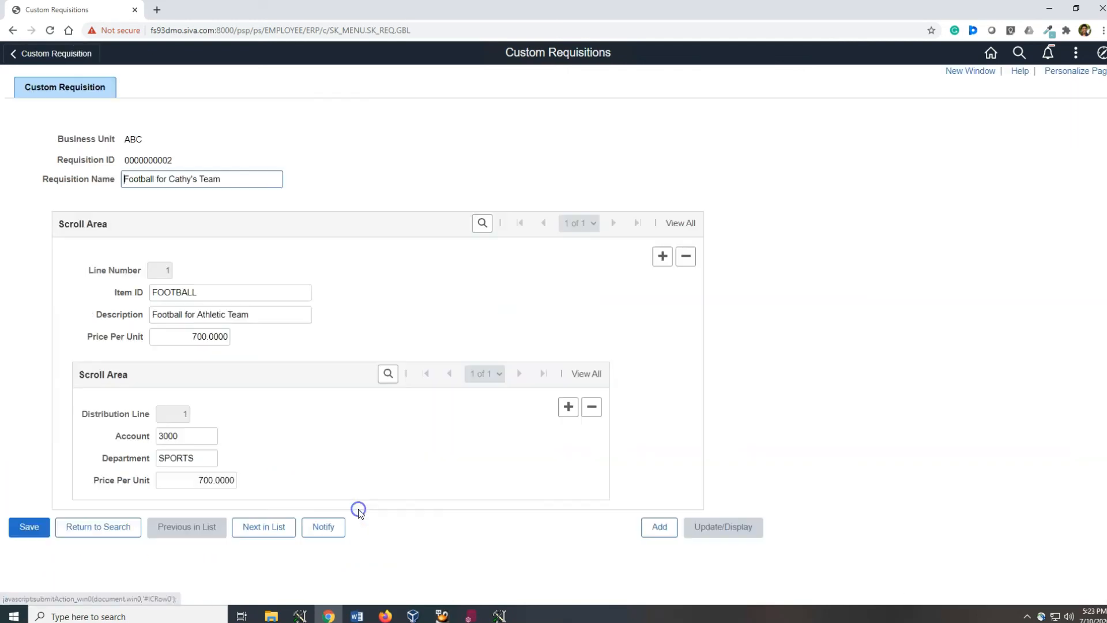
left_click(95, 526)
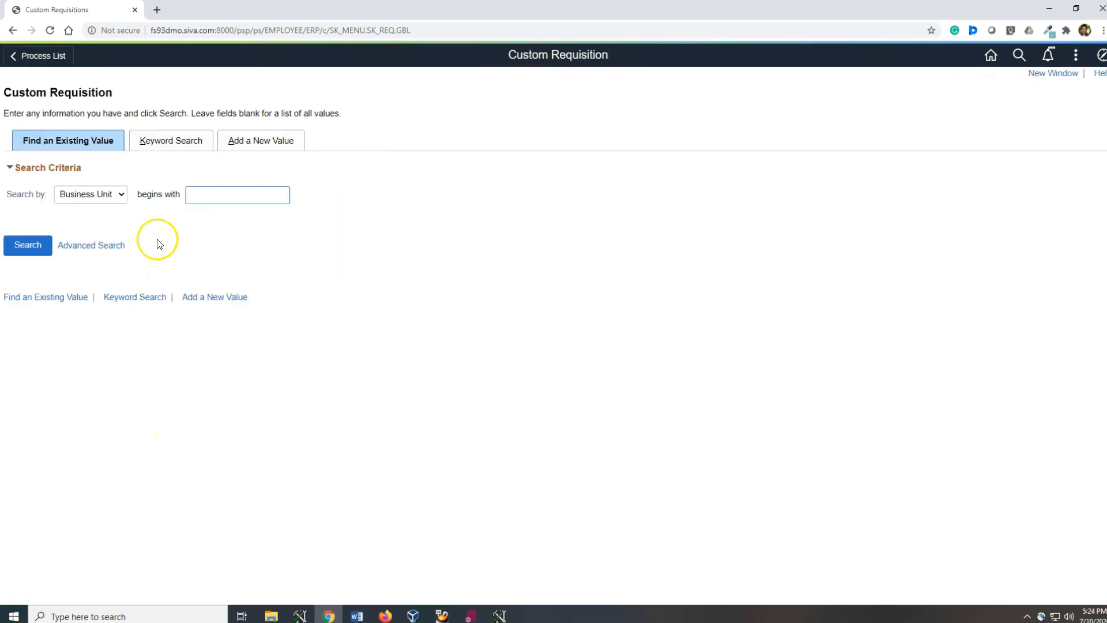
Run a keyword search for the person's name in a requisition name, check the Requisition Name field, and return to the search page
left_click(165, 143)
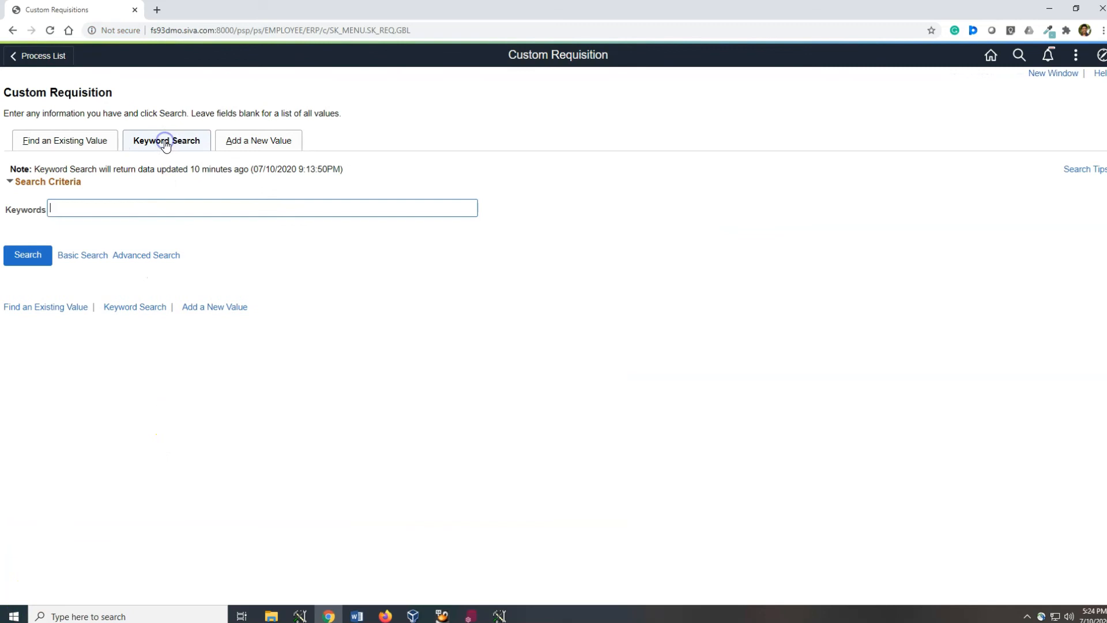
left_click(124, 208)
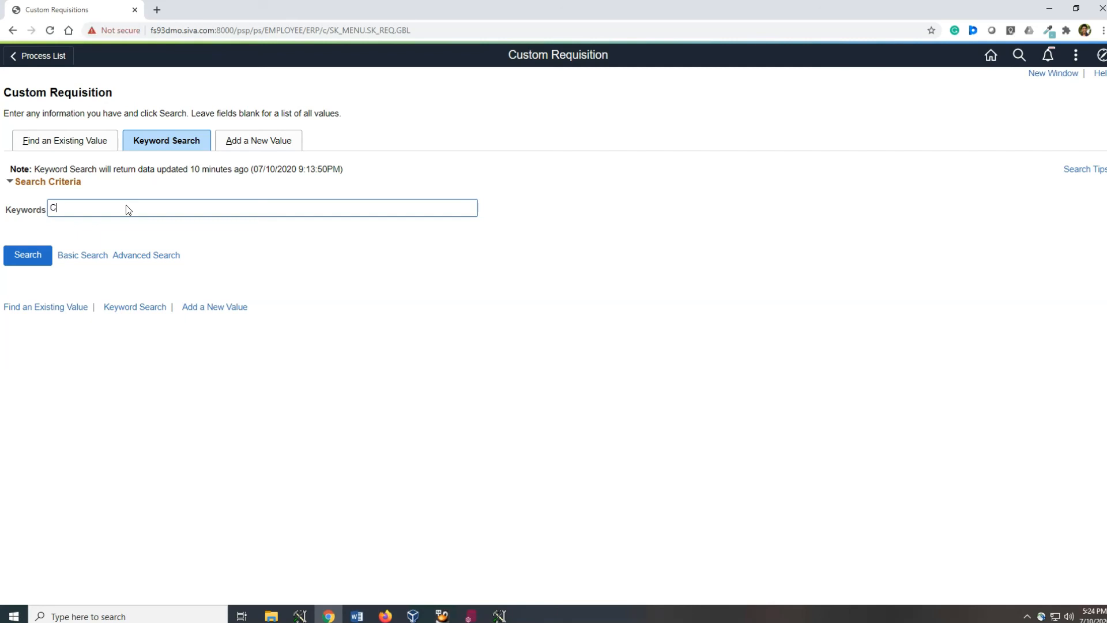
key("Return")
left_click(281, 194)
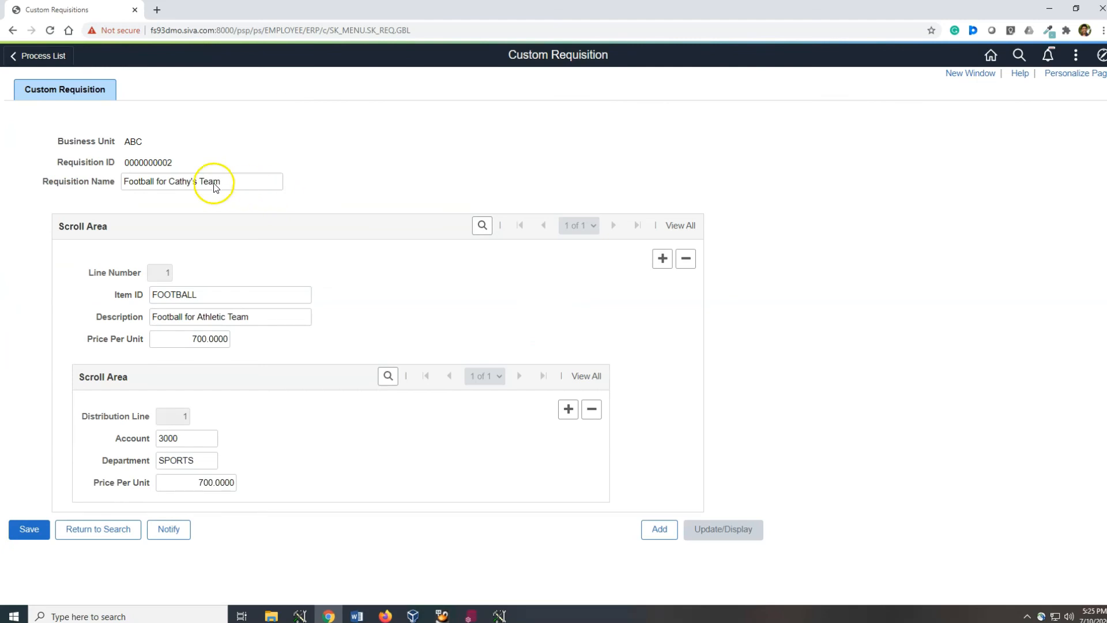
left_click(183, 181)
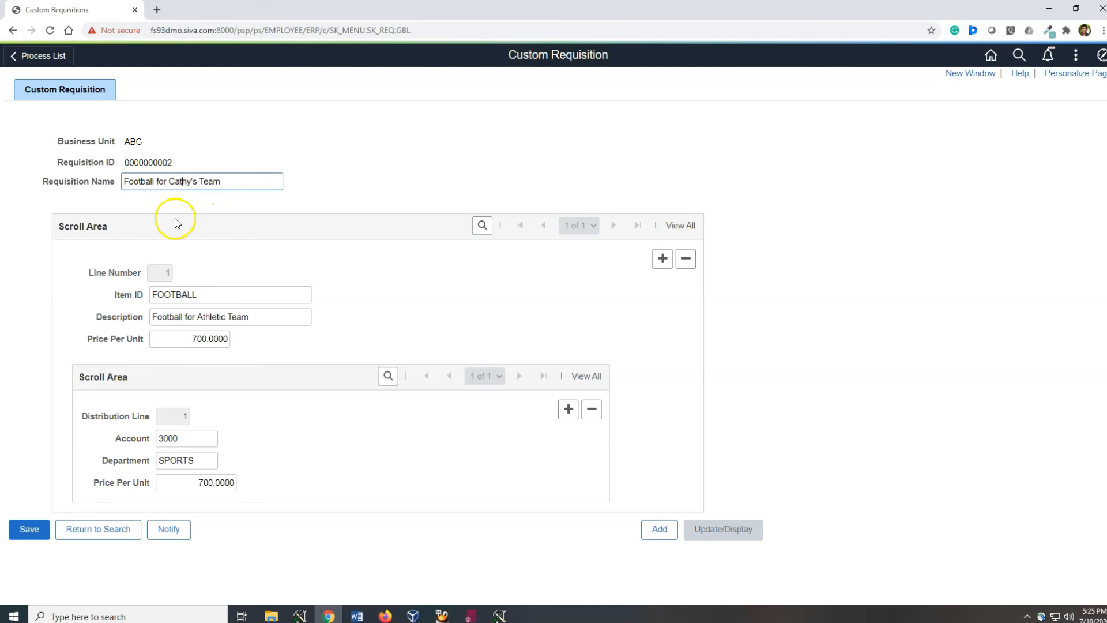
left_click(98, 528)
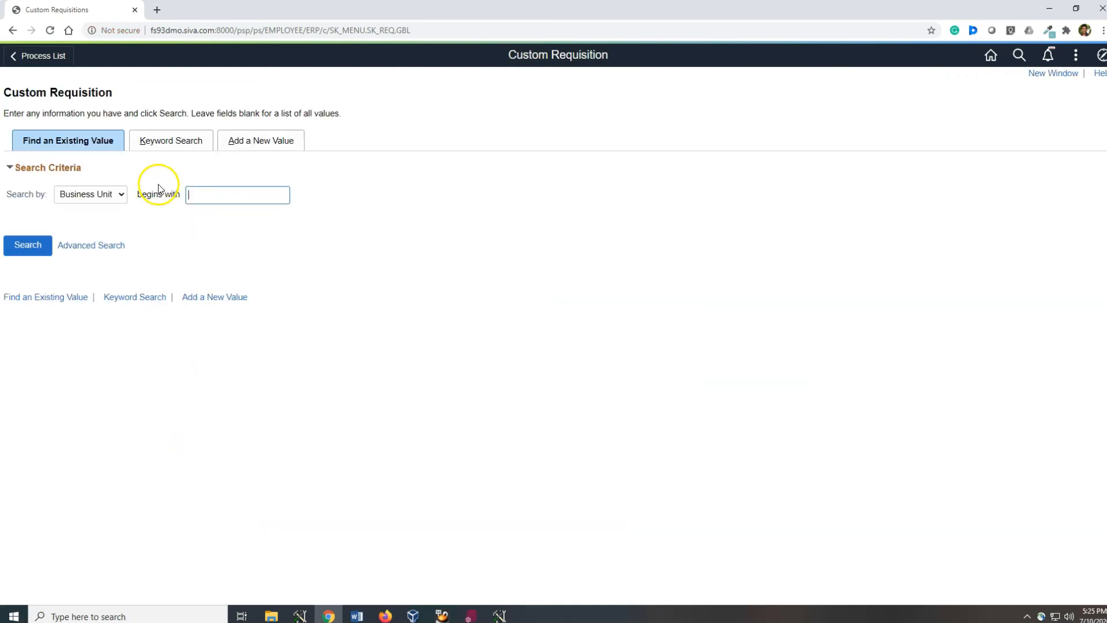
Open the Keyword Search tips and read through the syntax for phrases, all words, any words and partial strings
left_click(165, 140)
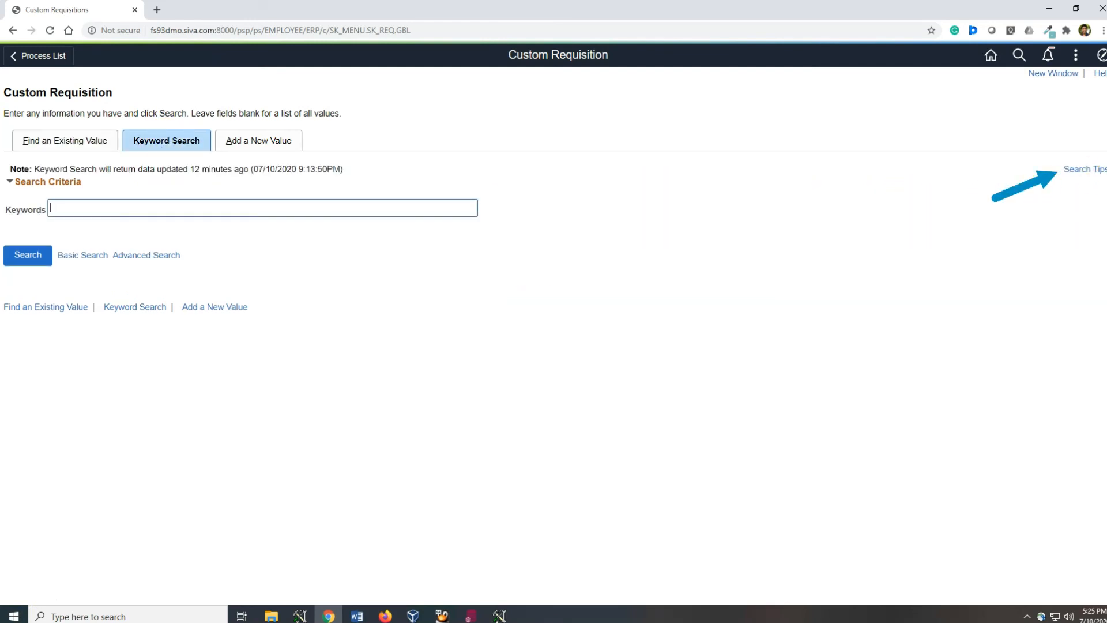
left_click(1093, 170)
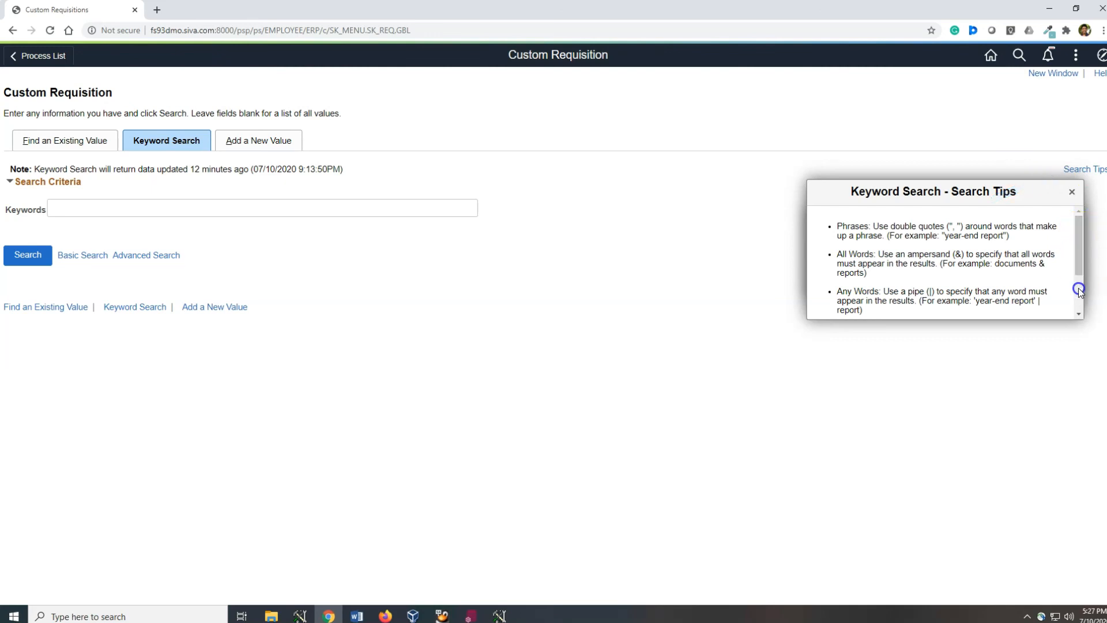
left_click_drag(1080, 253, 1079, 292)
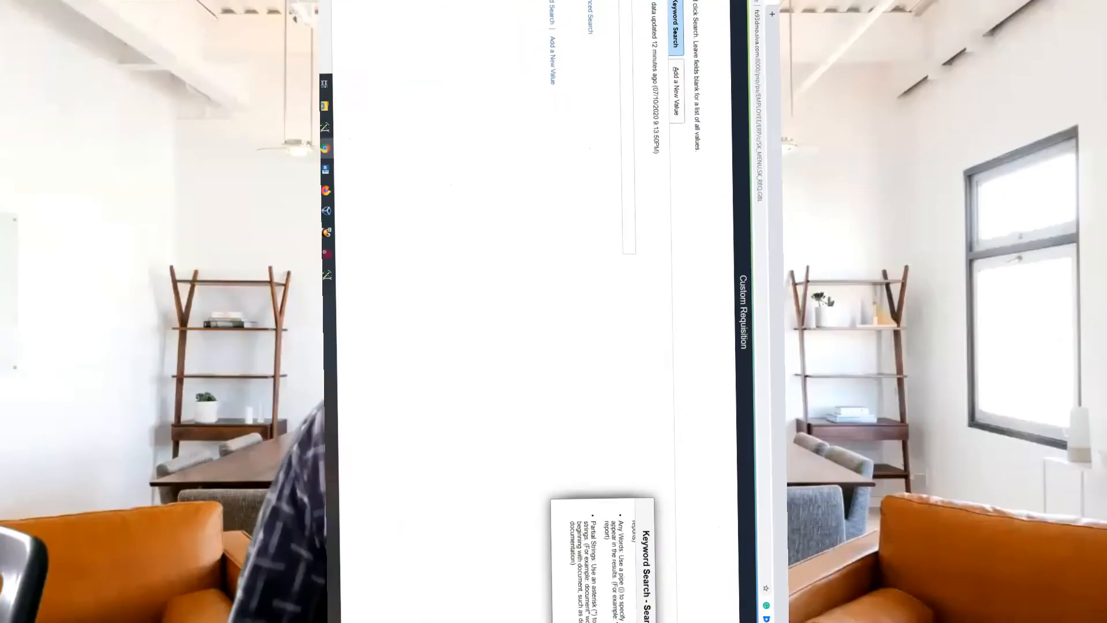